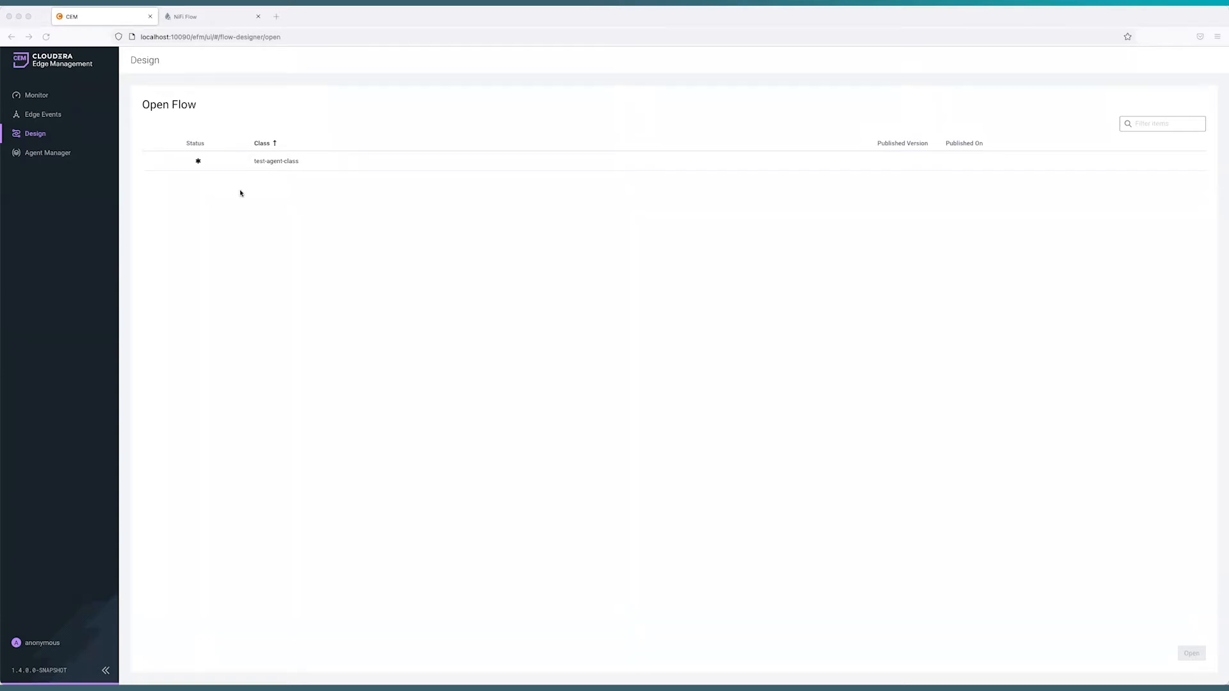
Open the test-agent-class flow, add a StandardSSLContextService to its services, view the service's configuration and return to the flow.
{"action": "mouse_move", "coordinate": [198, 162]}
{"action": "double_click", "coordinate": [274, 161]}
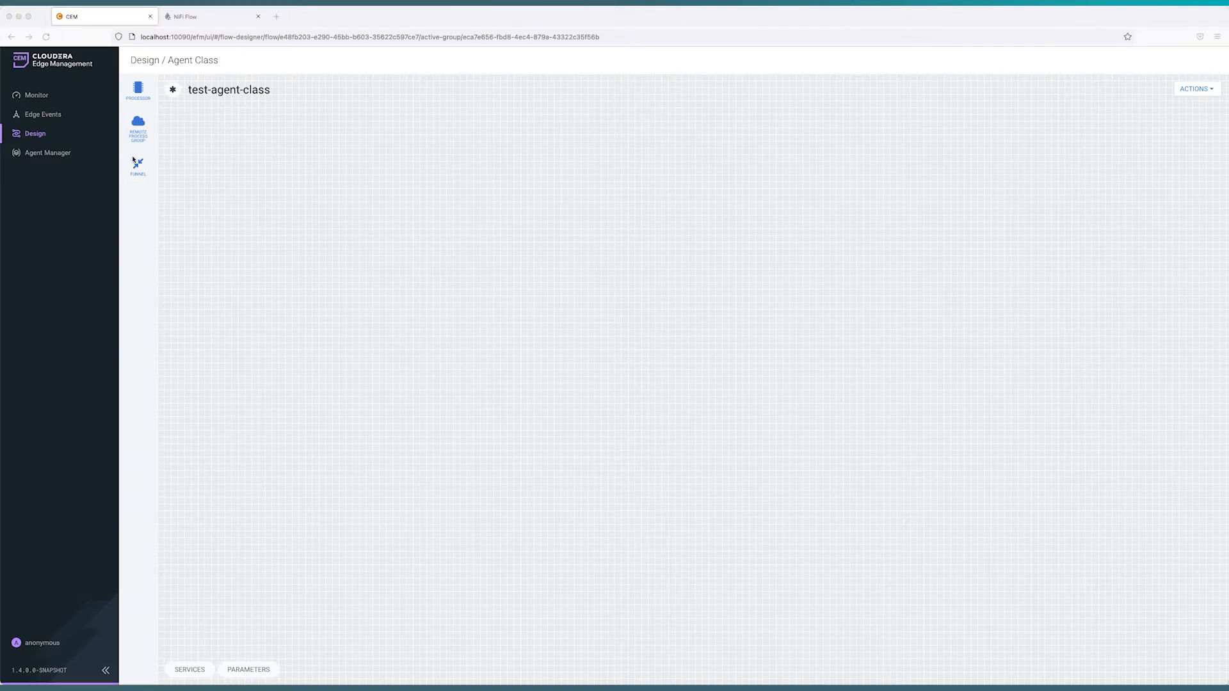
{"action": "left_click", "coordinate": [188, 670]}
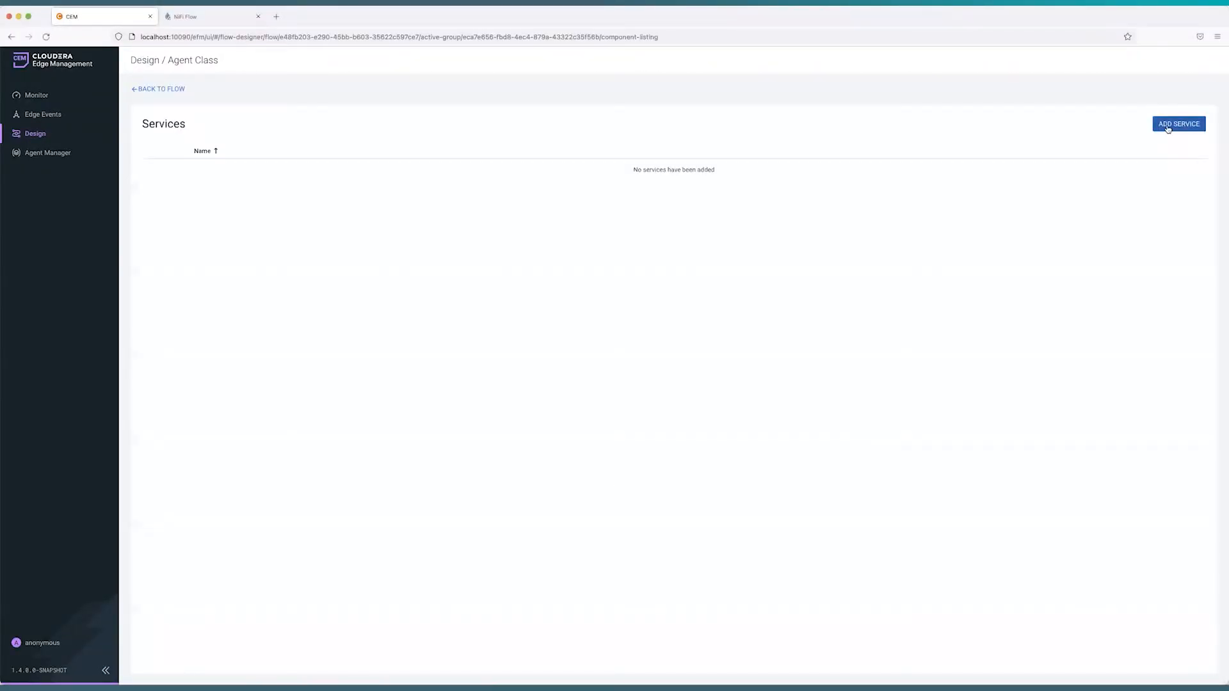
{"action": "left_click", "coordinate": [1167, 127]}
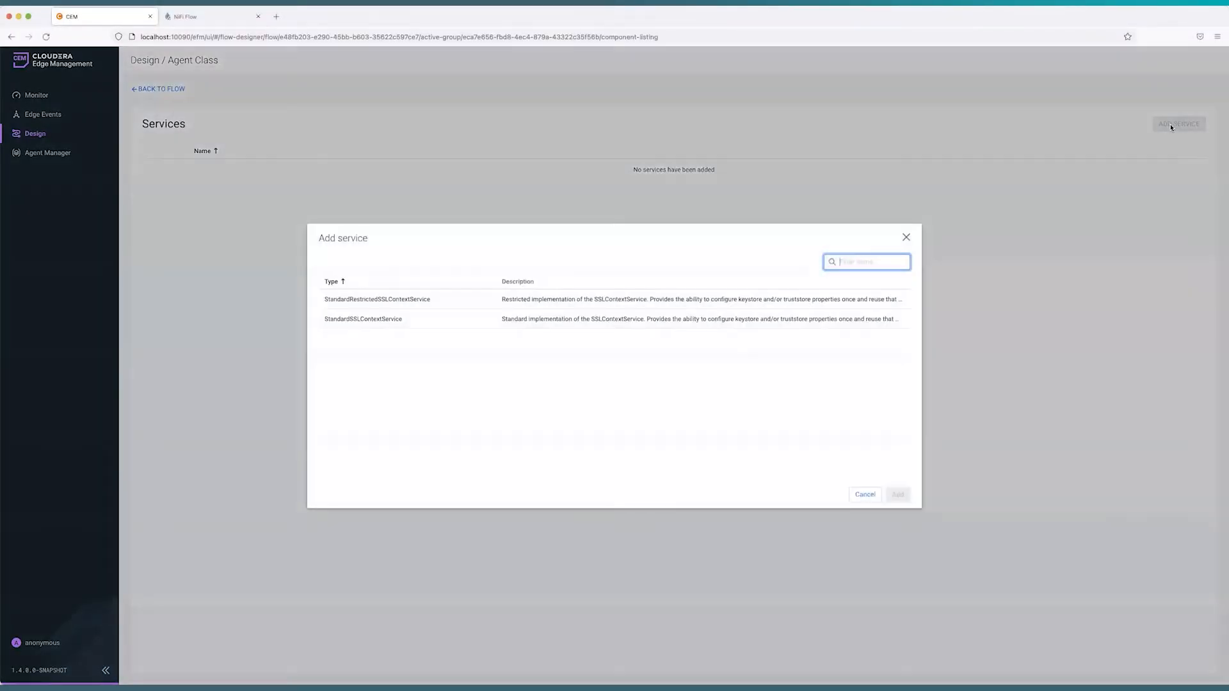
{"action": "double_click", "coordinate": [358, 319]}
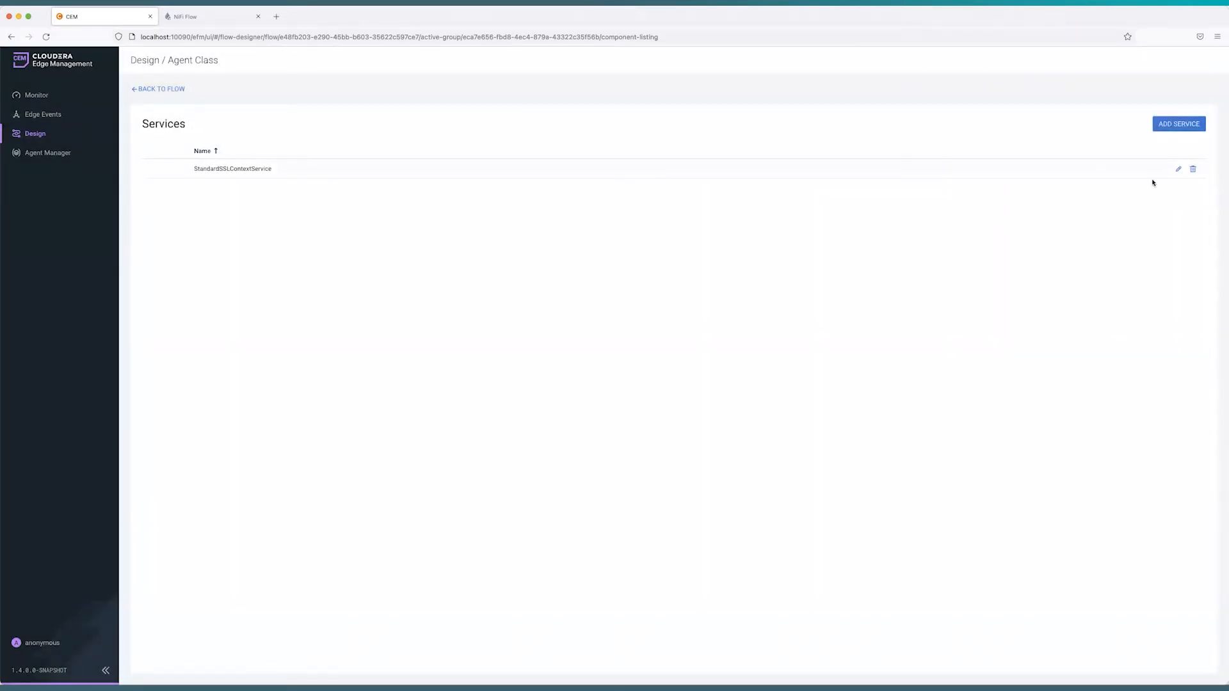
{"action": "left_click", "coordinate": [1179, 169]}
{"action": "left_click", "coordinate": [148, 93]}
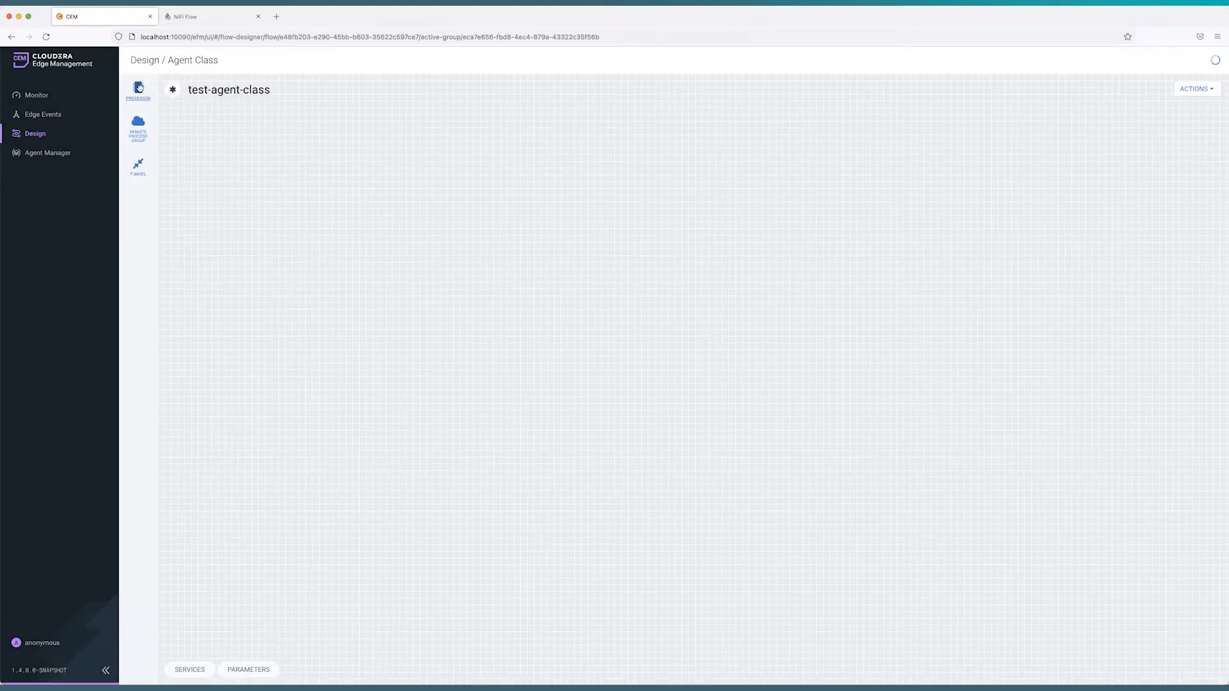
Add a PostHTTP processor to the flow and list the available choices for its SSL Context Service property.
{"action": "left_click", "coordinate": [140, 90]}
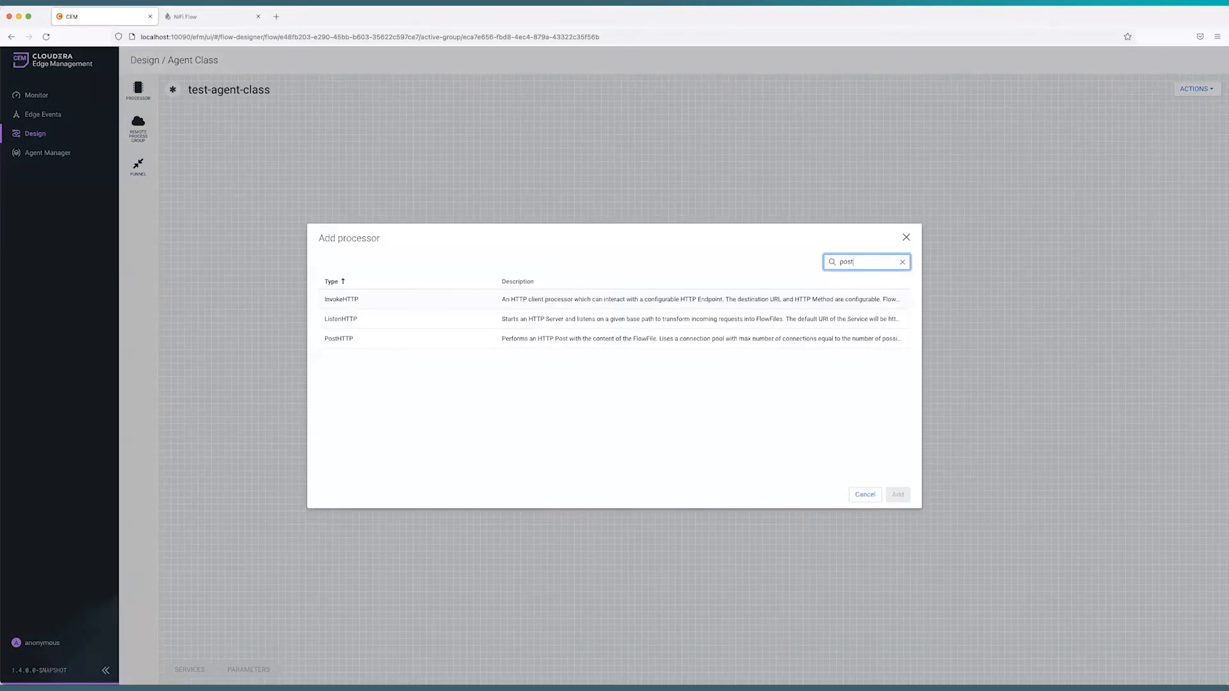
{"action": "double_click", "coordinate": [432, 340]}
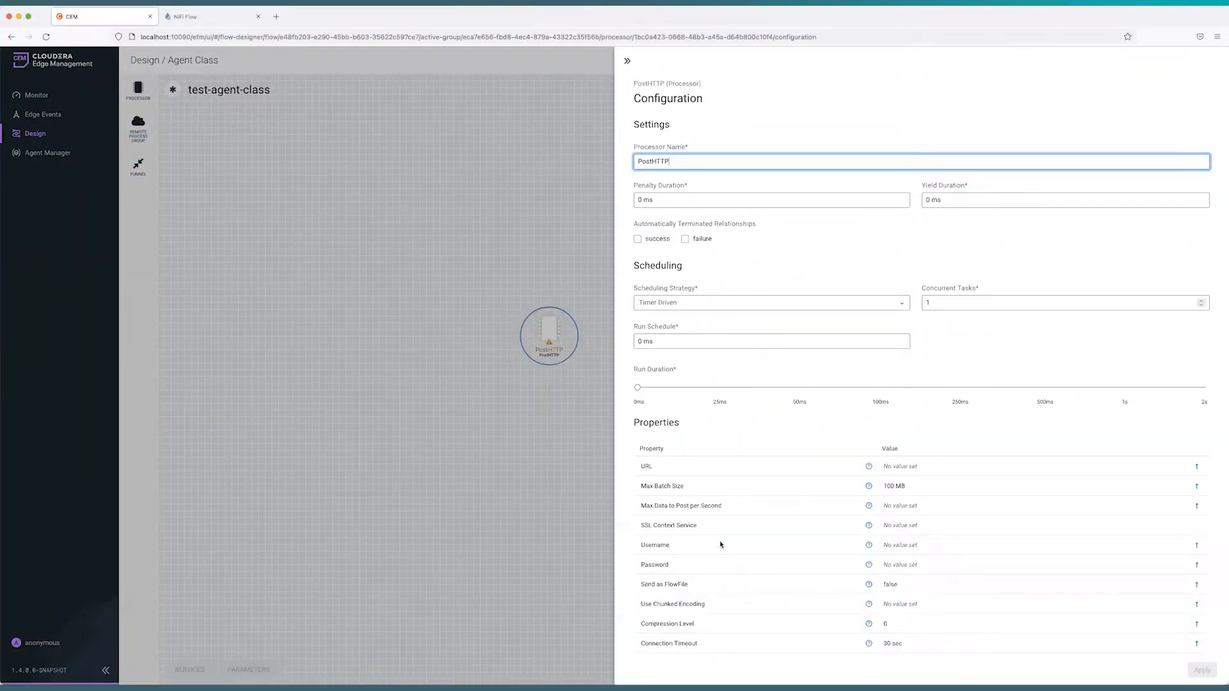
{"action": "double_click", "coordinate": [650, 525]}
{"action": "left_click_drag", "start_coordinate": [654, 525], "coordinate": [714, 530]}
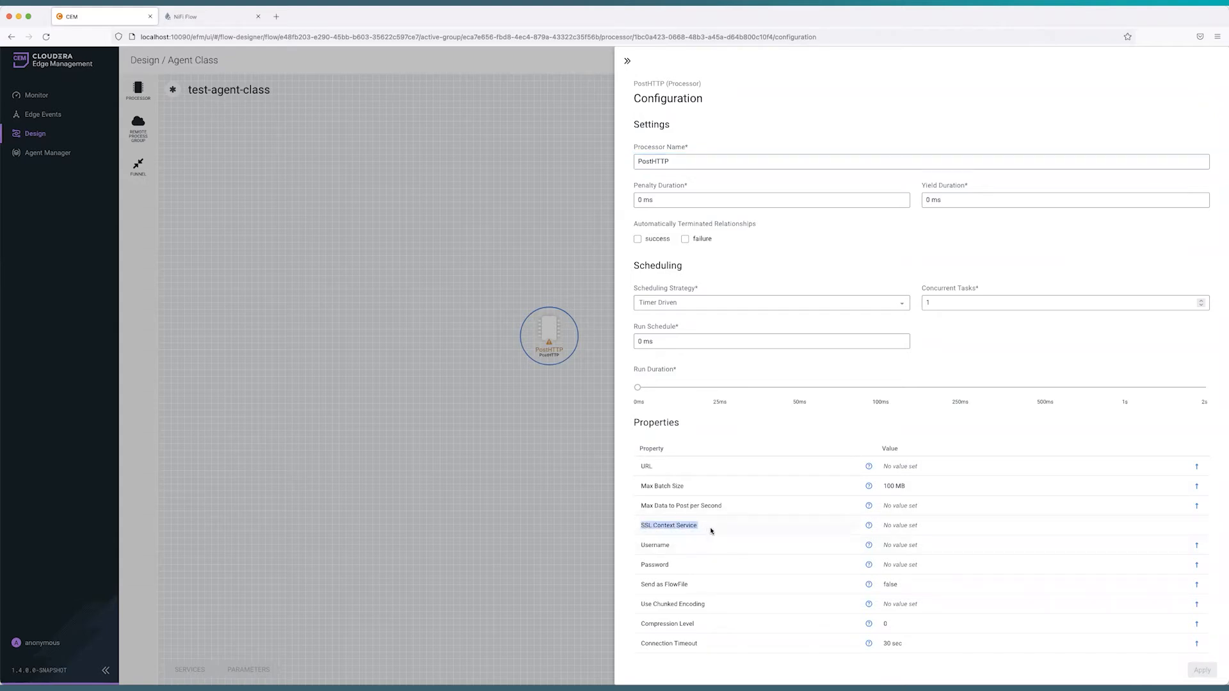
{"action": "left_click", "coordinate": [913, 525]}
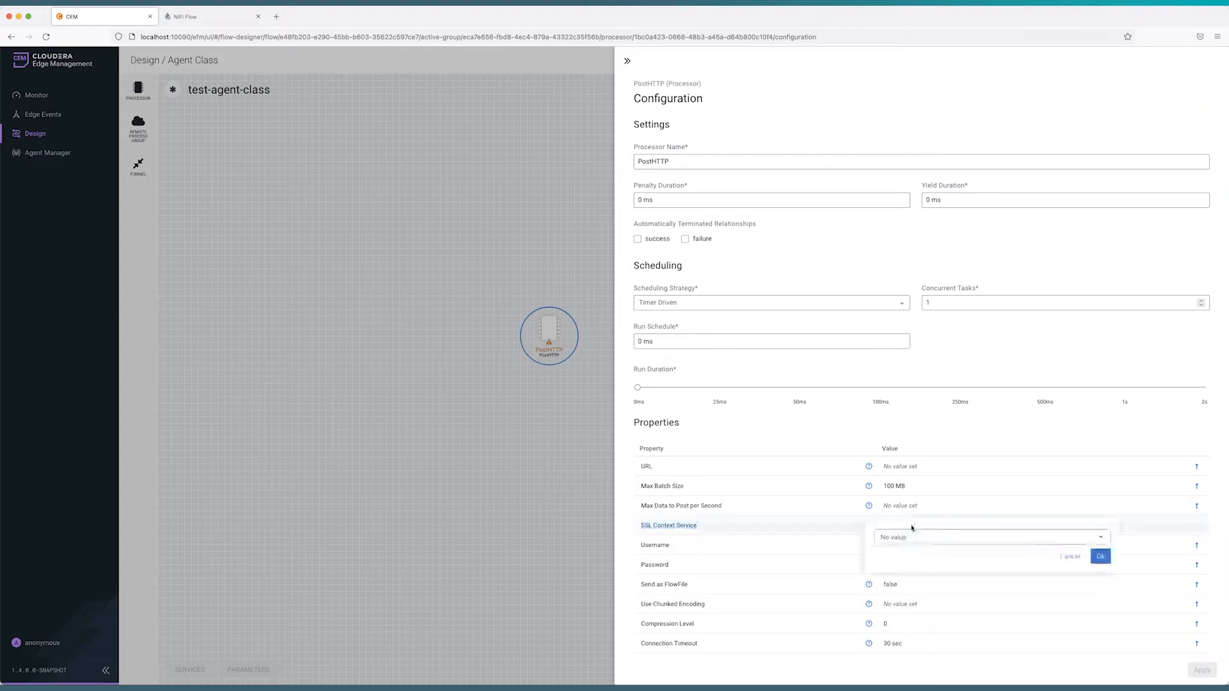
{"action": "left_click", "coordinate": [913, 537]}
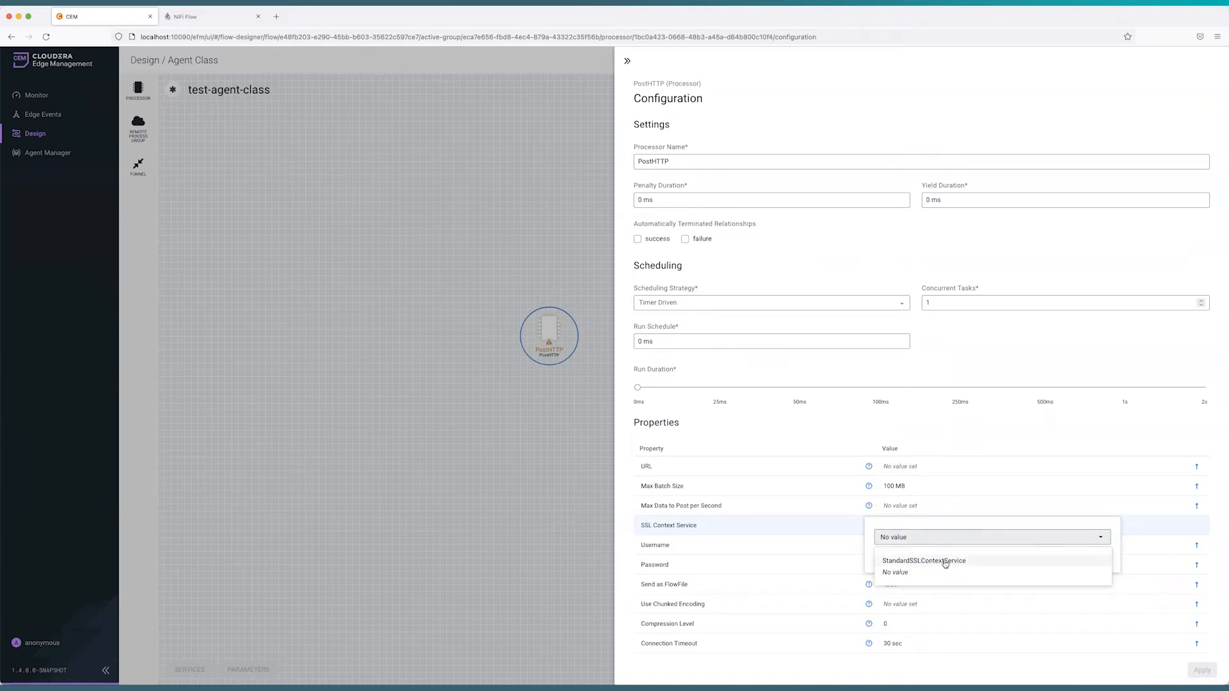
Close the PostHTTP configuration without choosing a service and delete the processor from the canvas.
{"action": "left_click", "coordinate": [598, 293]}
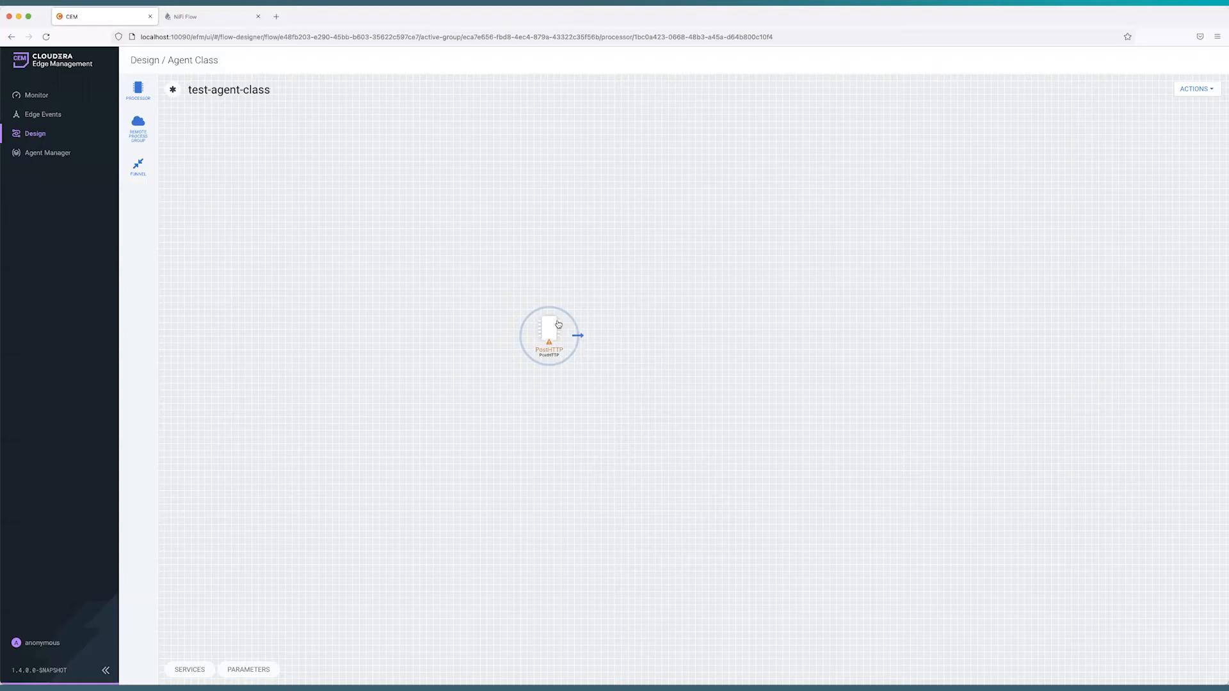
{"action": "key", "text": "Delete"}
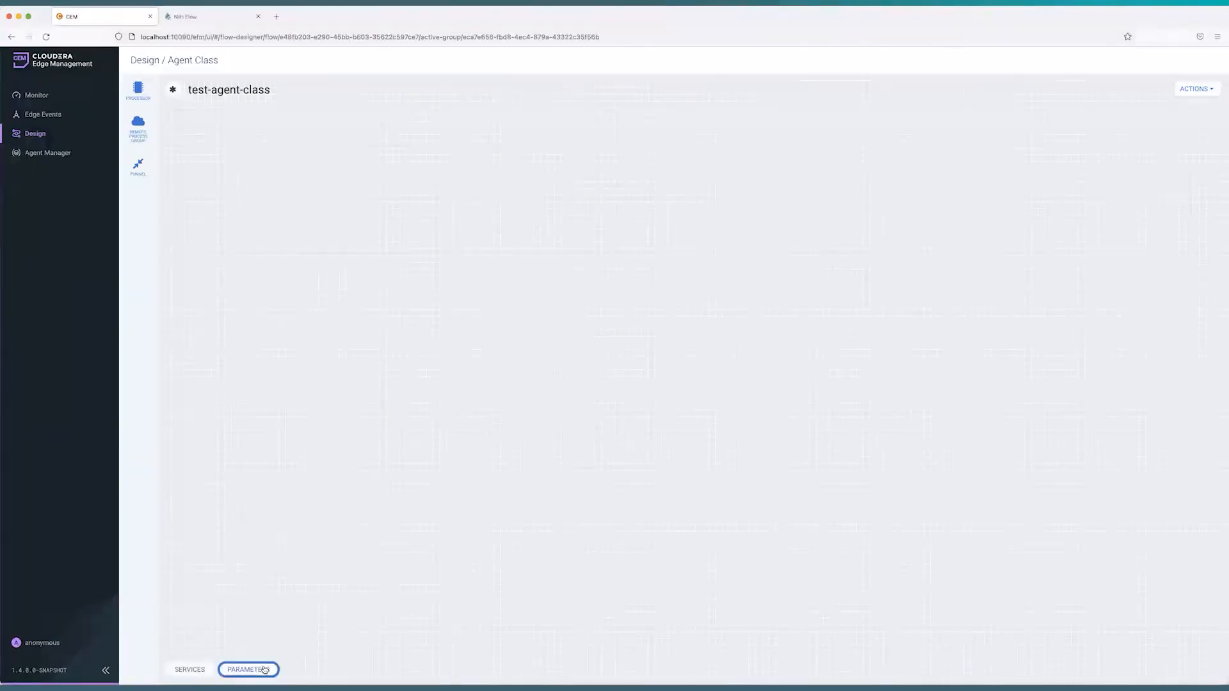
Add a non-sensitive flow parameter named paramName1 with the value paramValue1.
{"action": "left_click", "coordinate": [264, 672]}
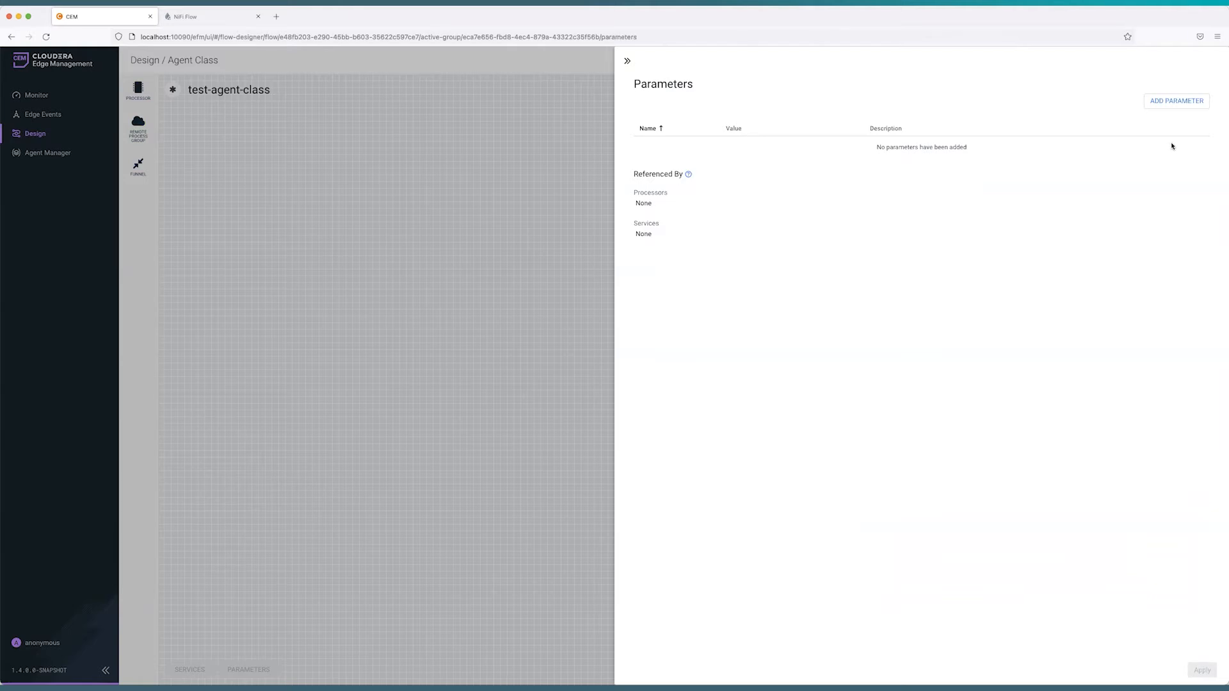
{"action": "left_click", "coordinate": [1177, 102]}
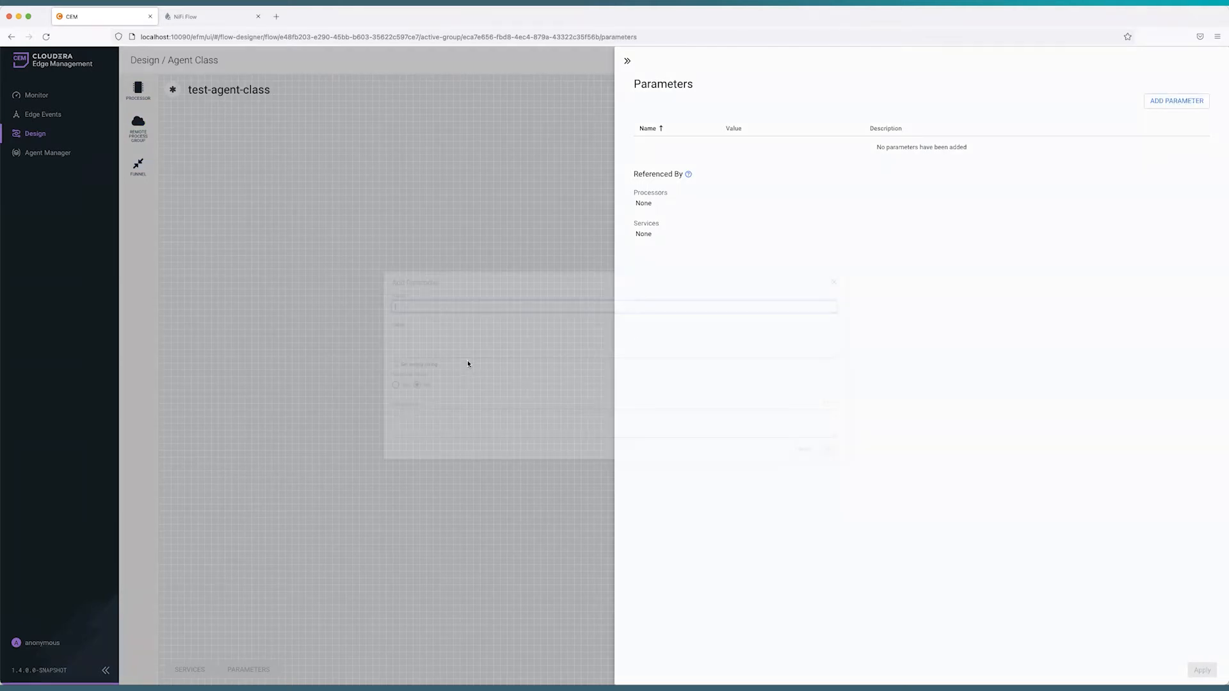
{"action": "type", "text": "paramName1"}
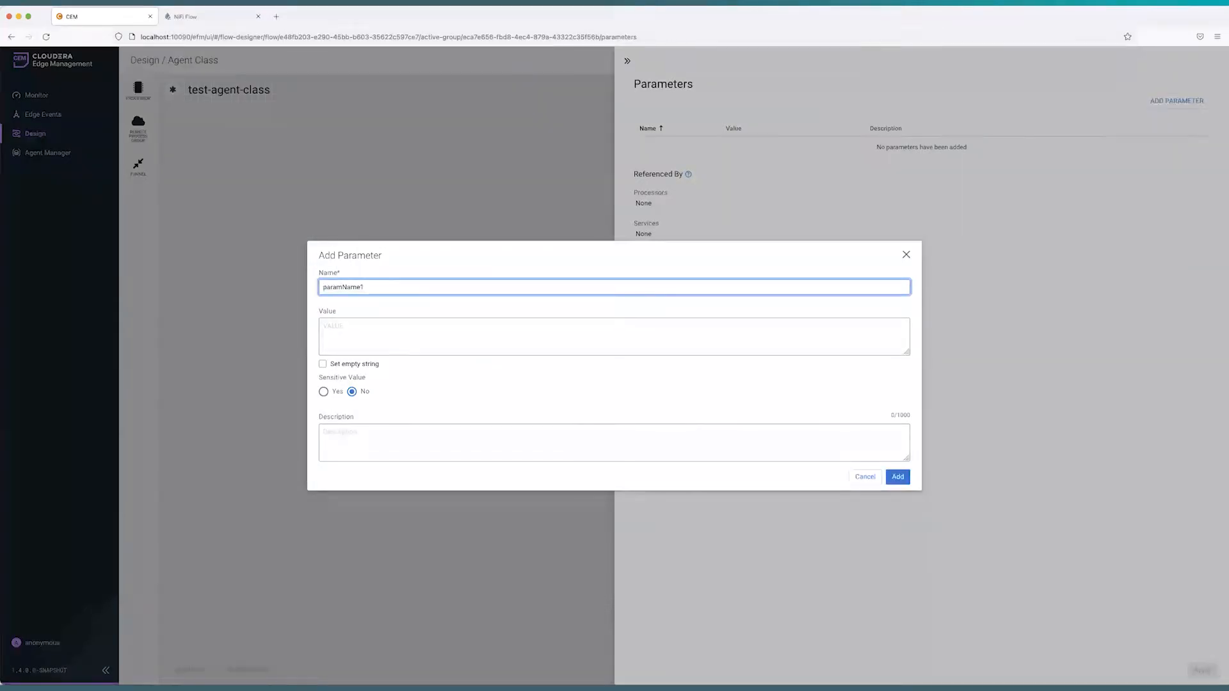
{"action": "key", "text": "Tab"}
{"action": "type", "text": "paramValue"}
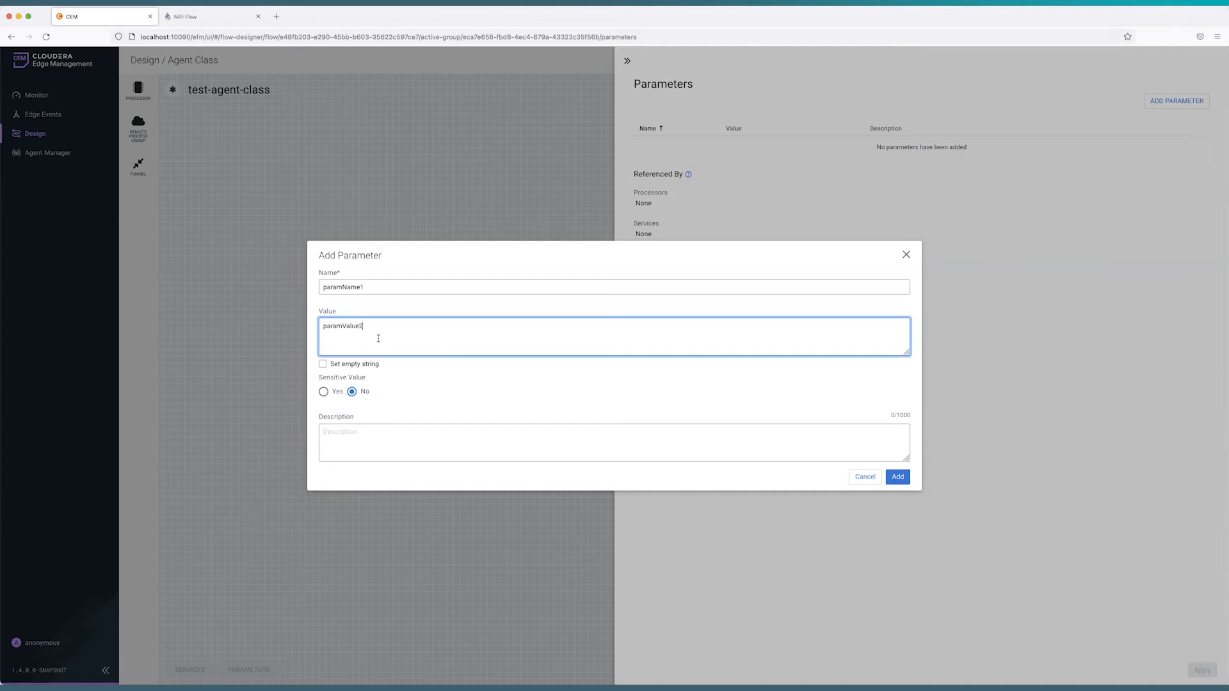
{"action": "left_click", "coordinate": [898, 478]}
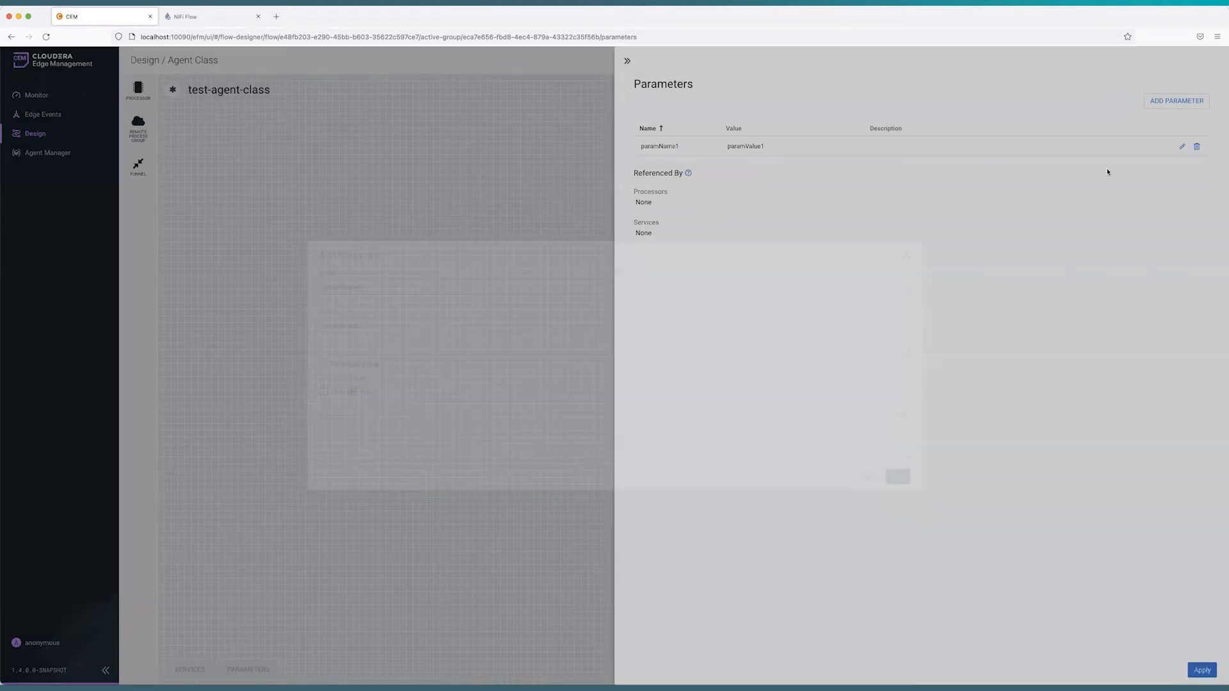
Add a second flow parameter named paramName2 with the value paramValue2 and apply the parameter changes.
{"action": "left_click", "coordinate": [1174, 106]}
{"action": "type", "text": "paramName2"}
{"action": "key", "text": "Tab"}
{"action": "type", "text": "paramValue2"}
{"action": "left_click", "coordinate": [897, 477]}
{"action": "left_click", "coordinate": [1202, 670]}
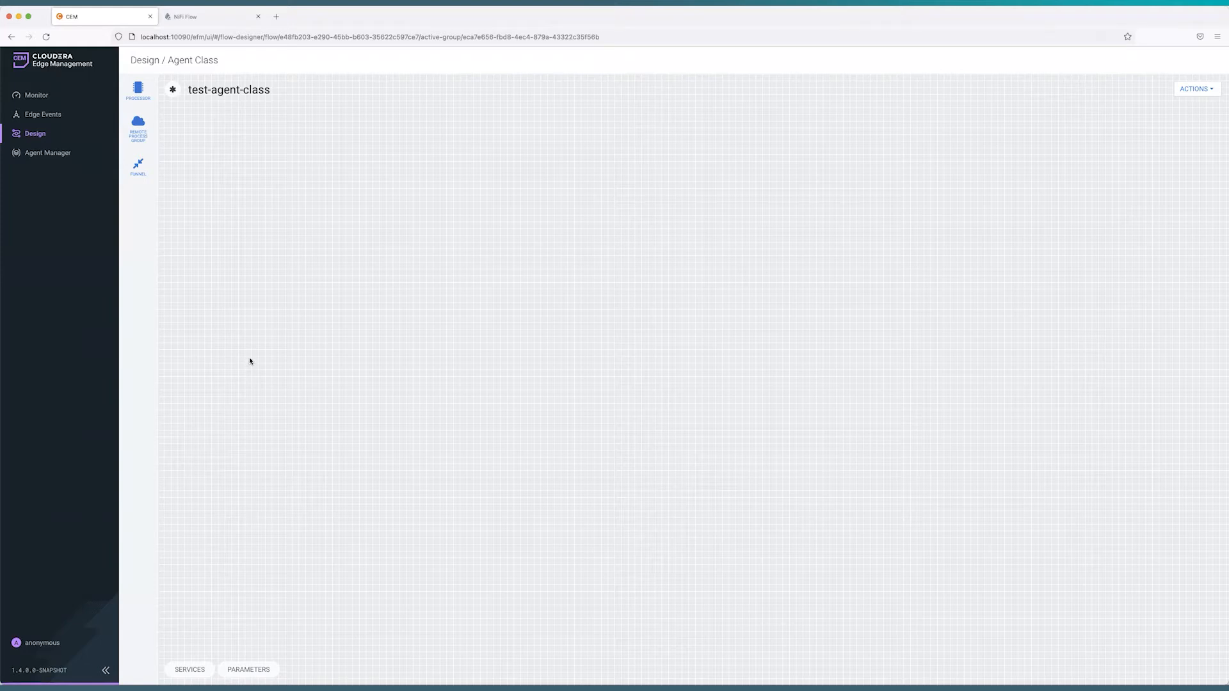
Add a GenerateFlowFile processor to the empty canvas.
{"action": "left_click_drag", "start_coordinate": [138, 89], "coordinate": [393, 315]}
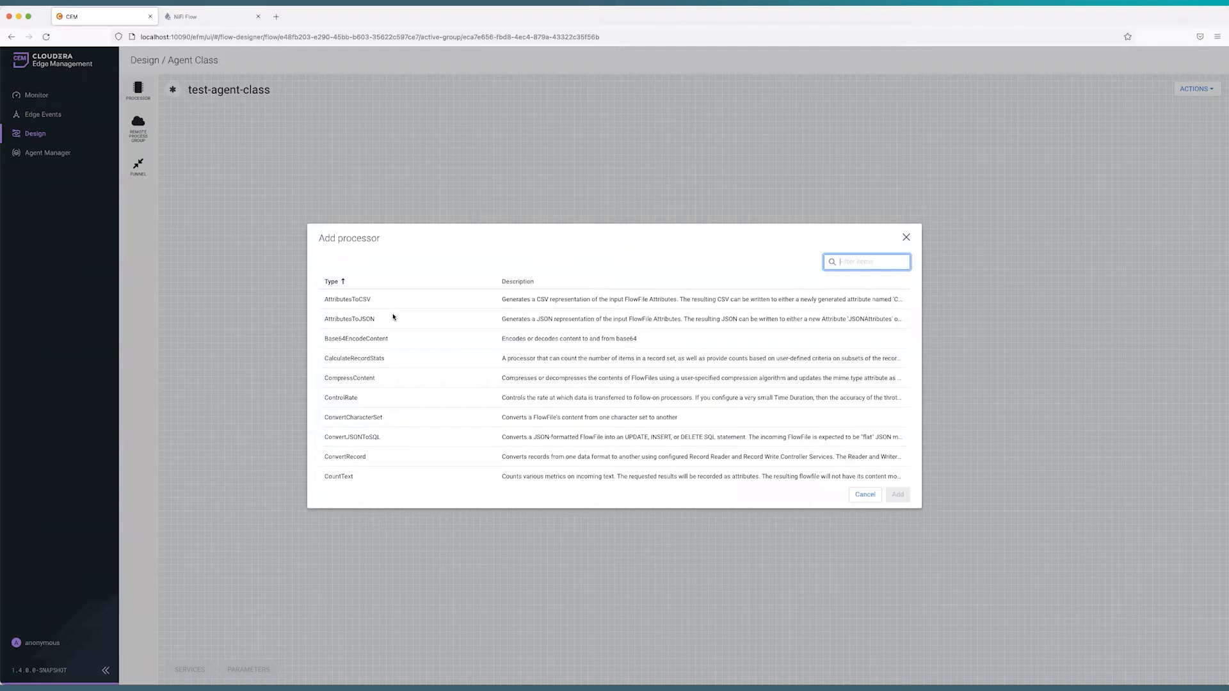
{"action": "type", "text": "GenerateFlo"}
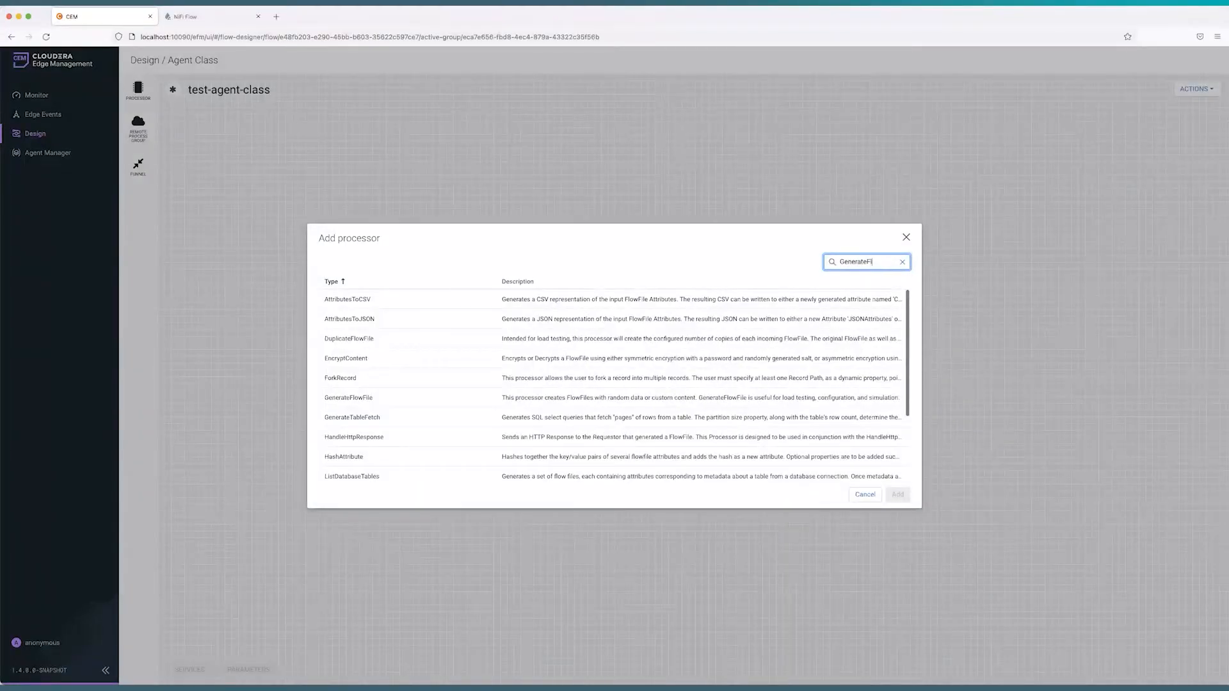
{"action": "left_click", "coordinate": [370, 301]}
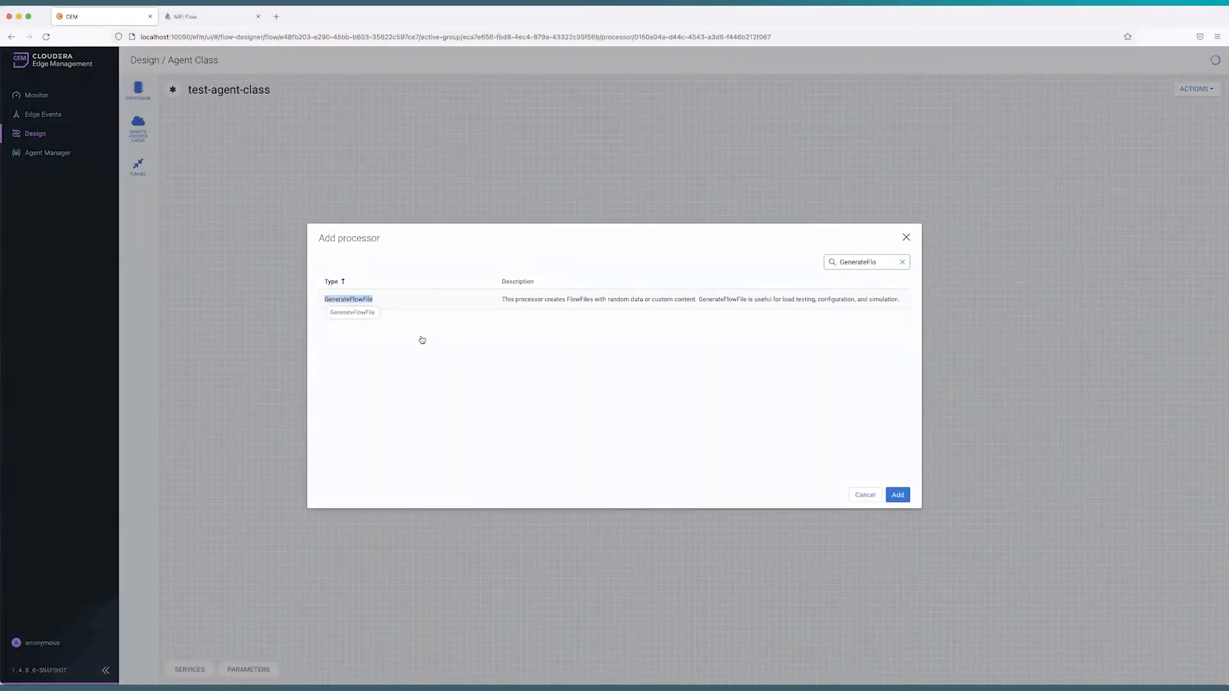
{"action": "key", "text": "Return"}
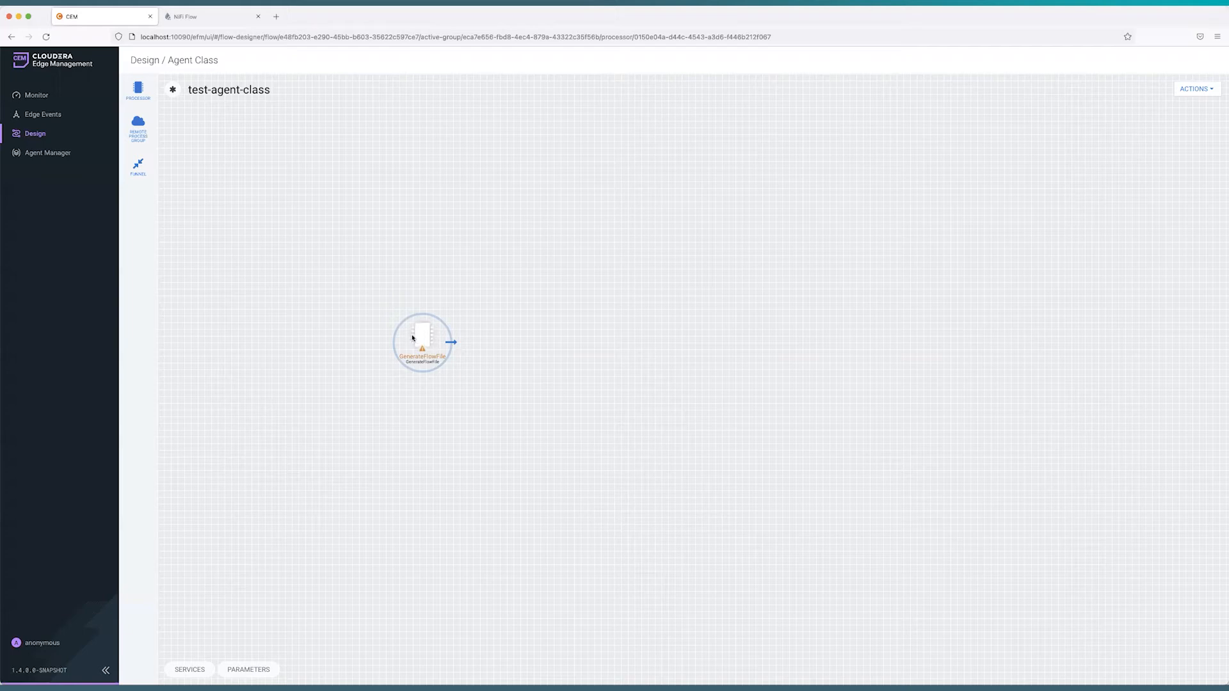
Open the GenerateFlowFile processor's configuration and set its run schedule to 5000 ms.
{"action": "double_click", "coordinate": [413, 338]}
{"action": "left_click", "coordinate": [815, 276]}
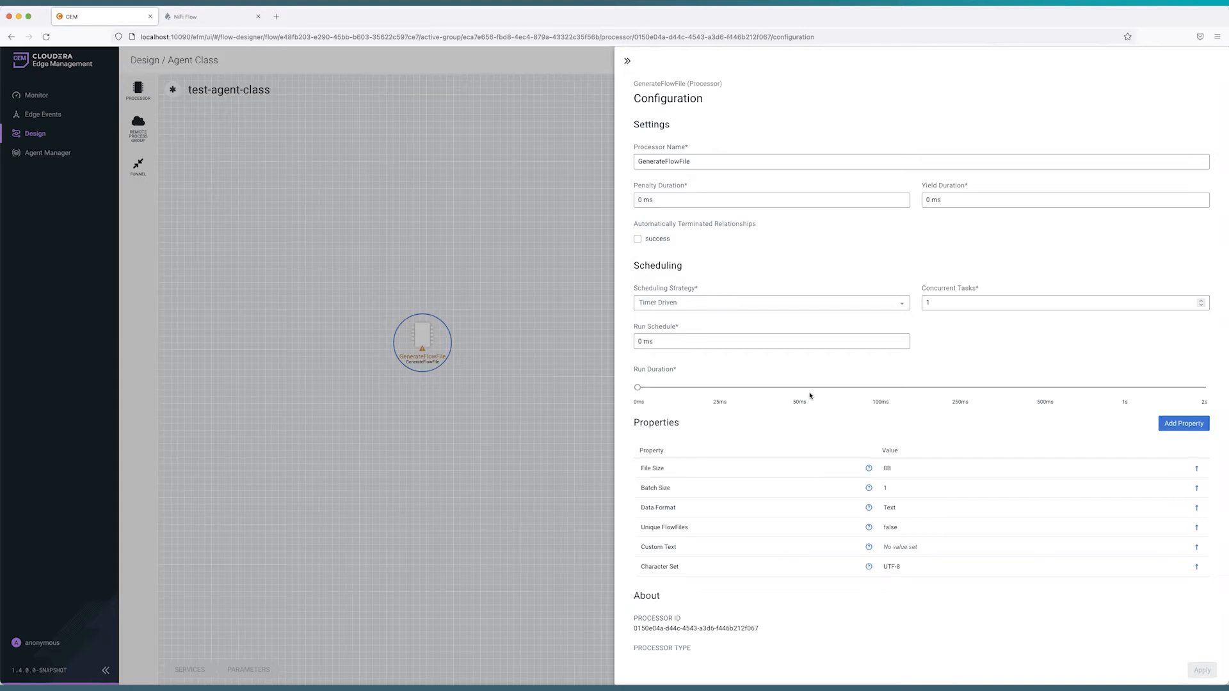
{"action": "left_click", "coordinate": [636, 341]}
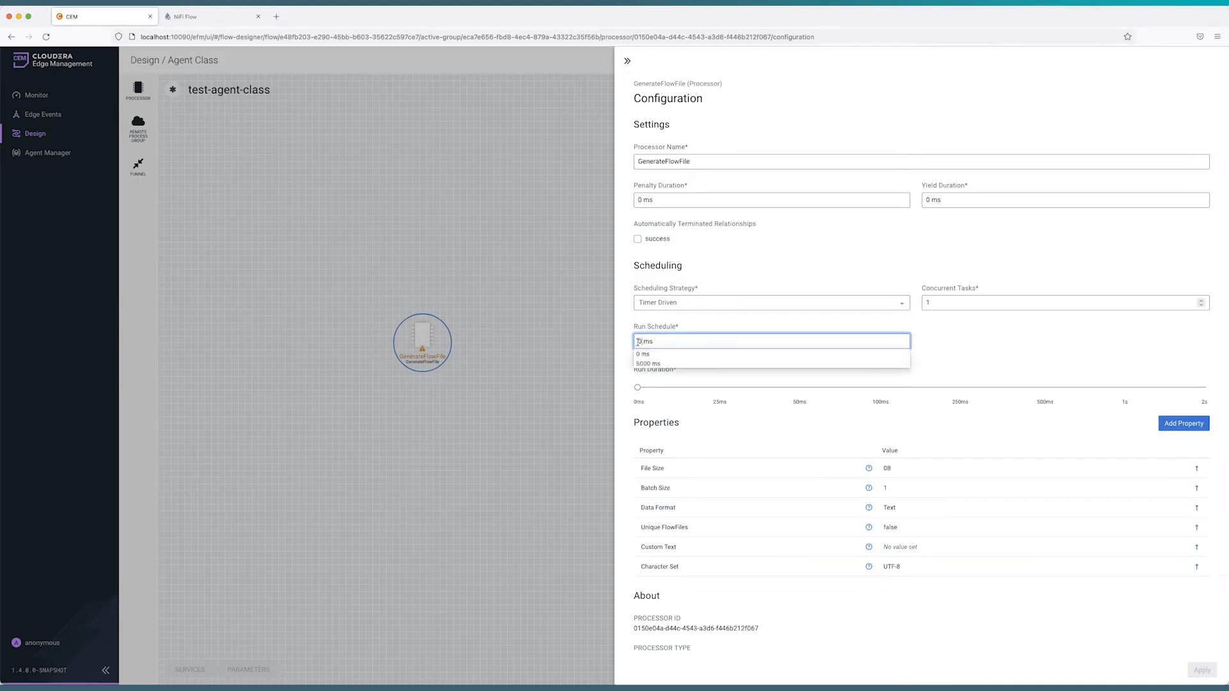
{"action": "type", "text": "5000"}
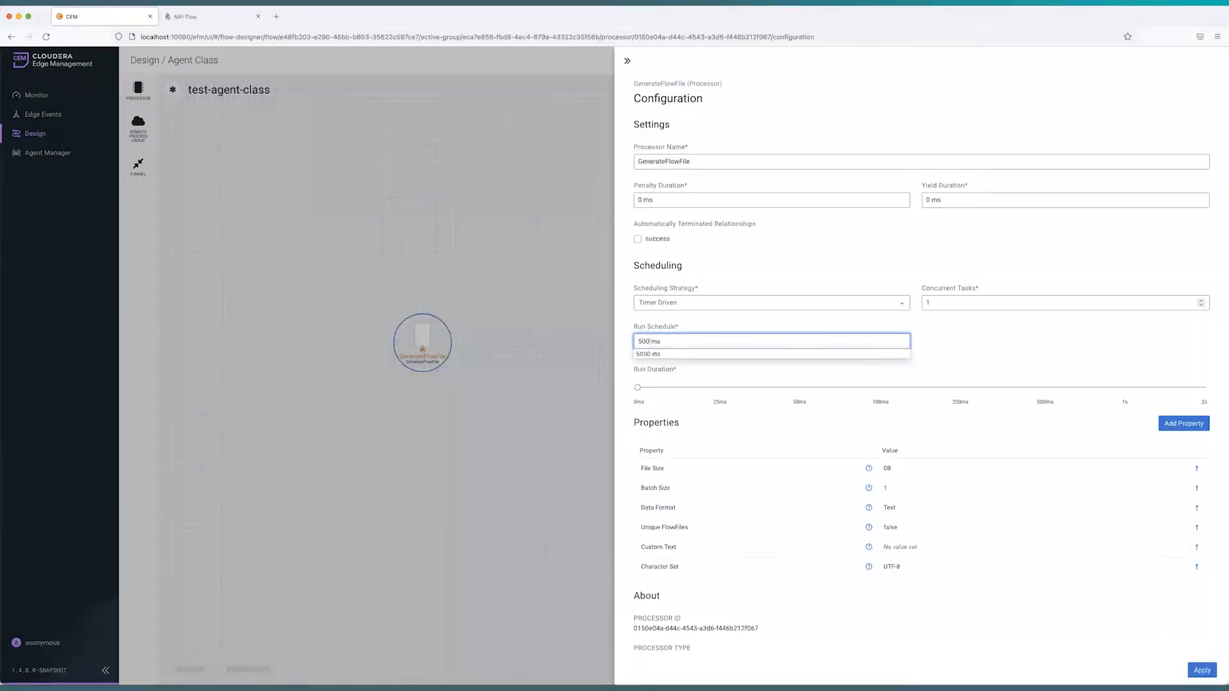
{"action": "left_click", "coordinate": [639, 328]}
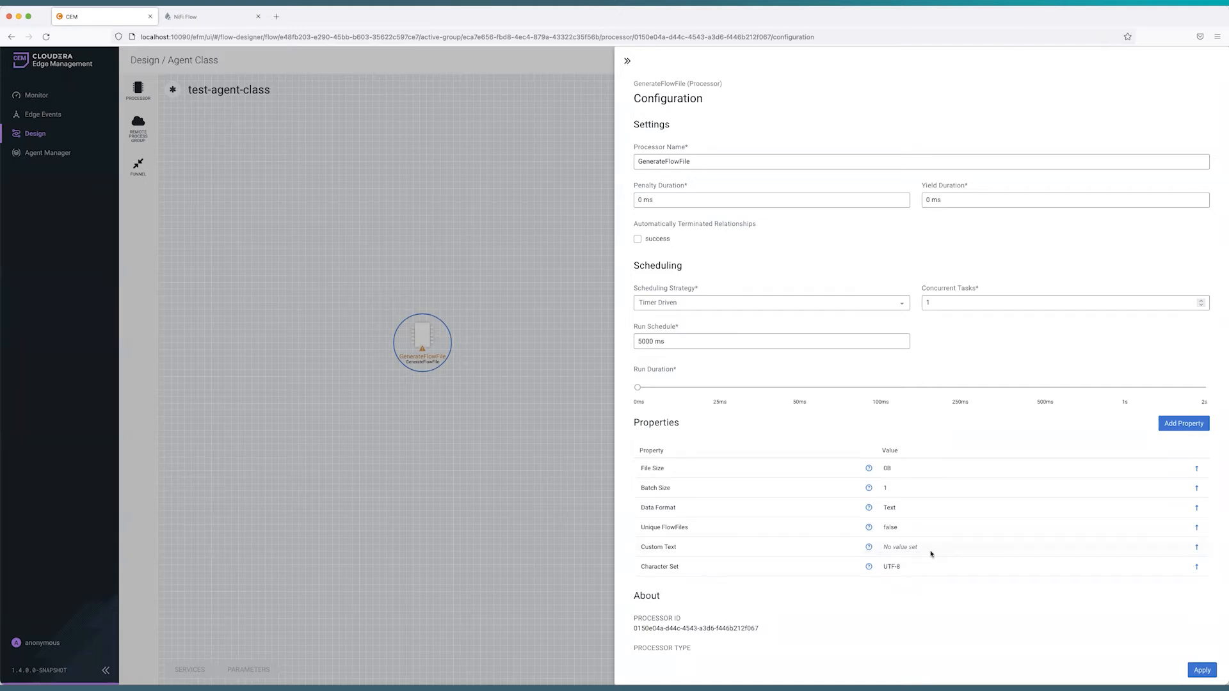
Set the GenerateFlowFile processor's Custom Text property to the parameter reference #{paramName1} and apply the configuration.
{"action": "left_click", "coordinate": [911, 546]}
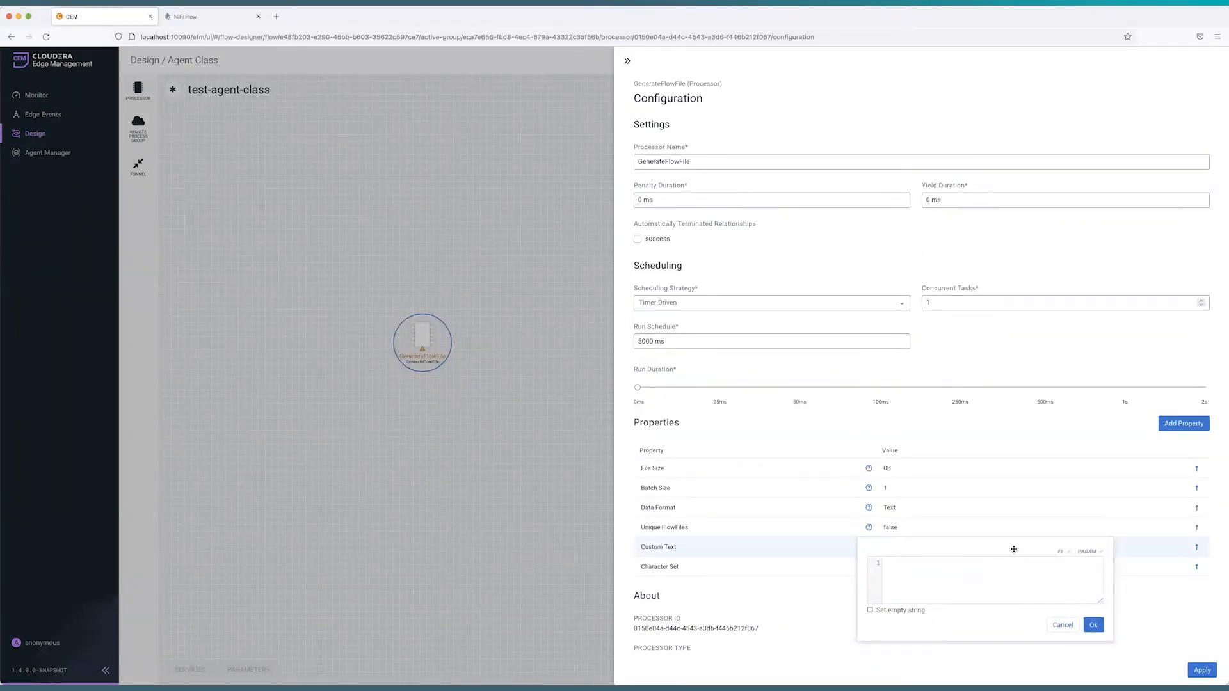
{"action": "mouse_move", "coordinate": [1063, 553]}
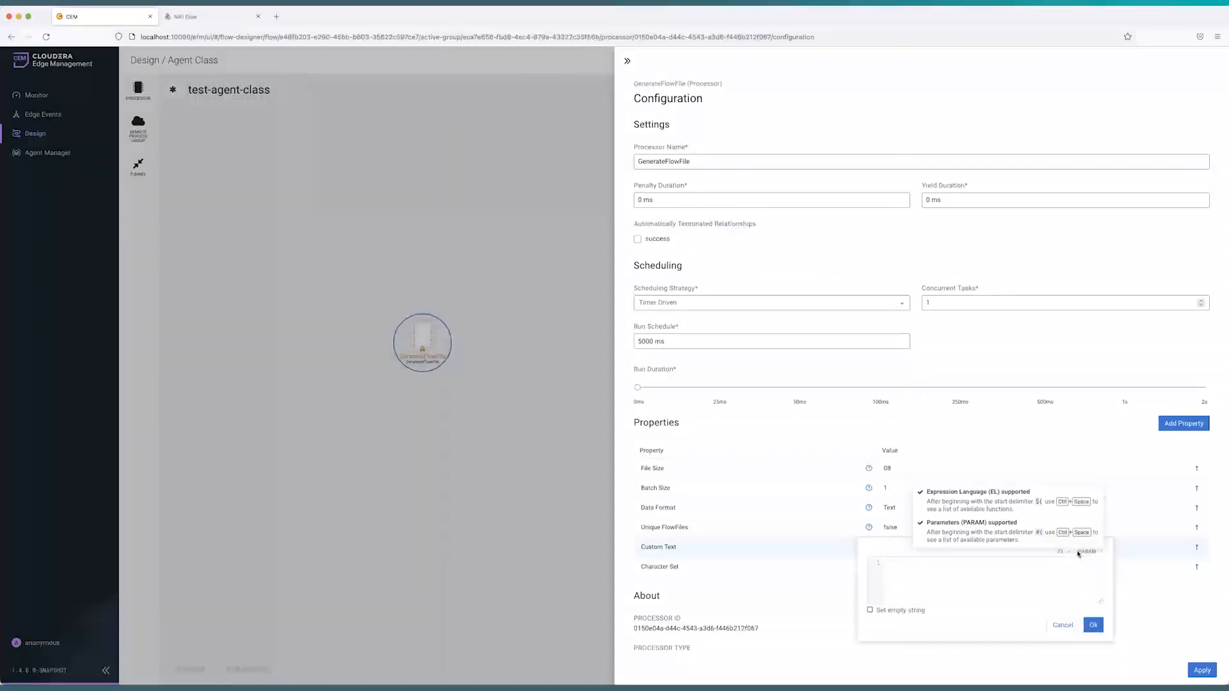
{"action": "left_click", "coordinate": [916, 590]}
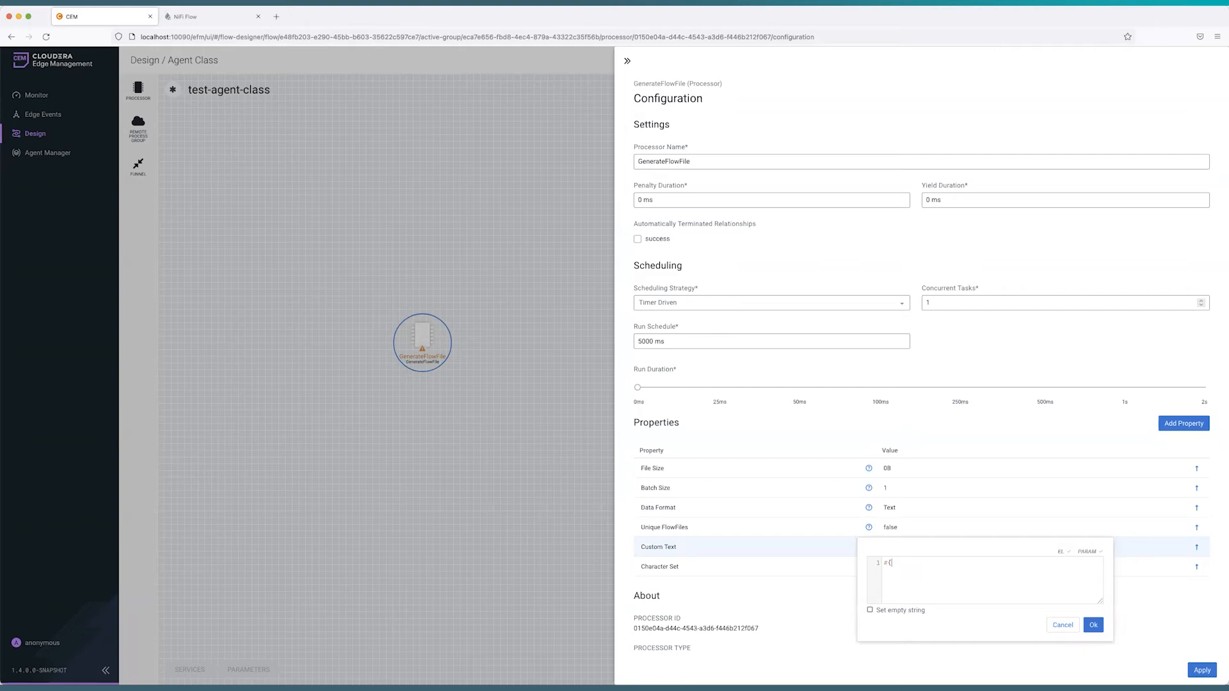
{"action": "key", "text": "ctrl+space"}
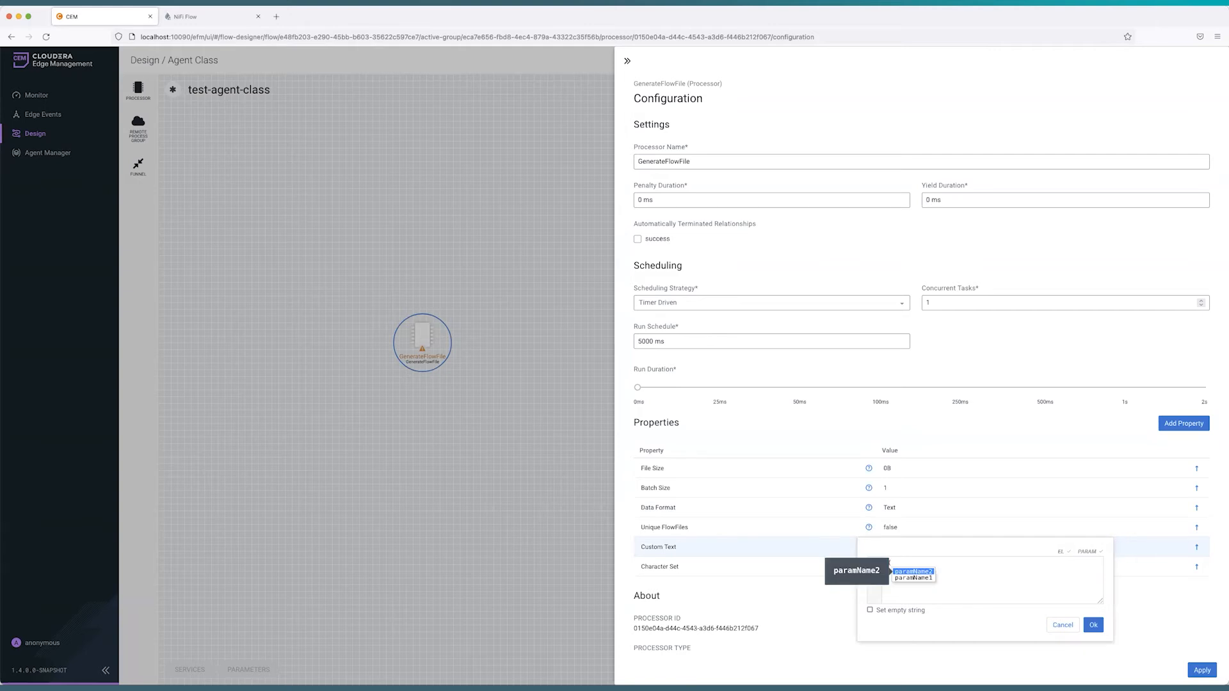
{"action": "key", "text": "Down"}
{"action": "key", "text": "Return"}
{"action": "type", "text": "}"}
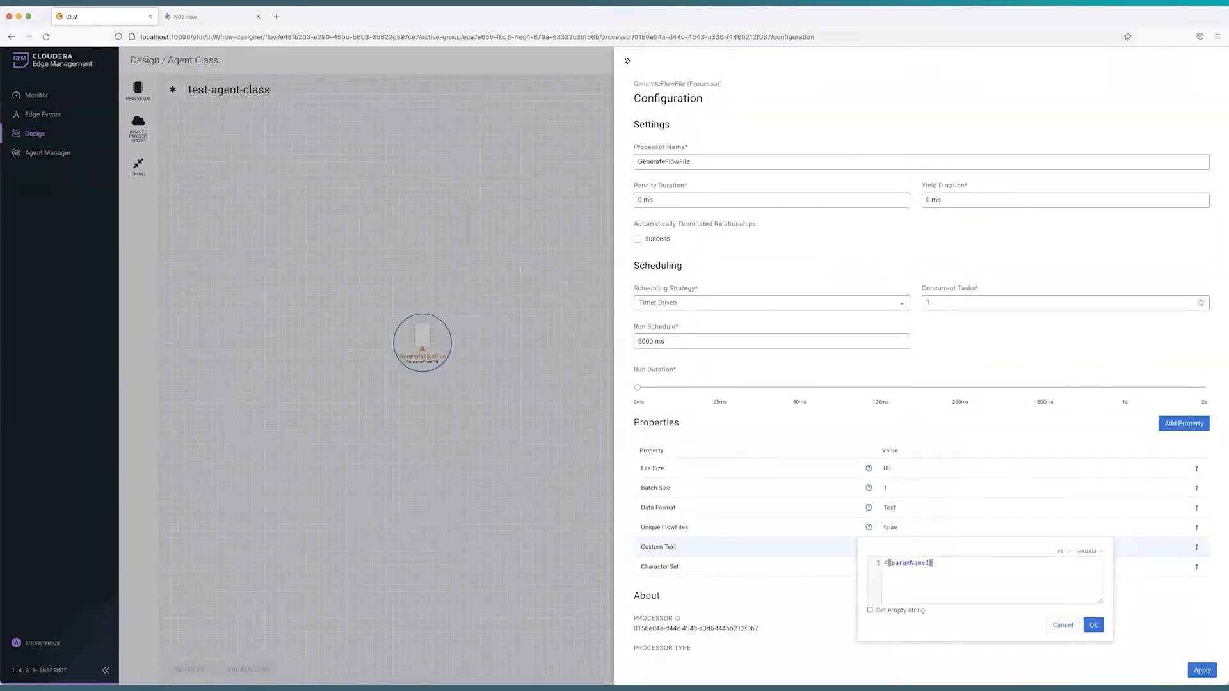
{"action": "left_click", "coordinate": [1094, 627]}
{"action": "left_click", "coordinate": [1201, 670]}
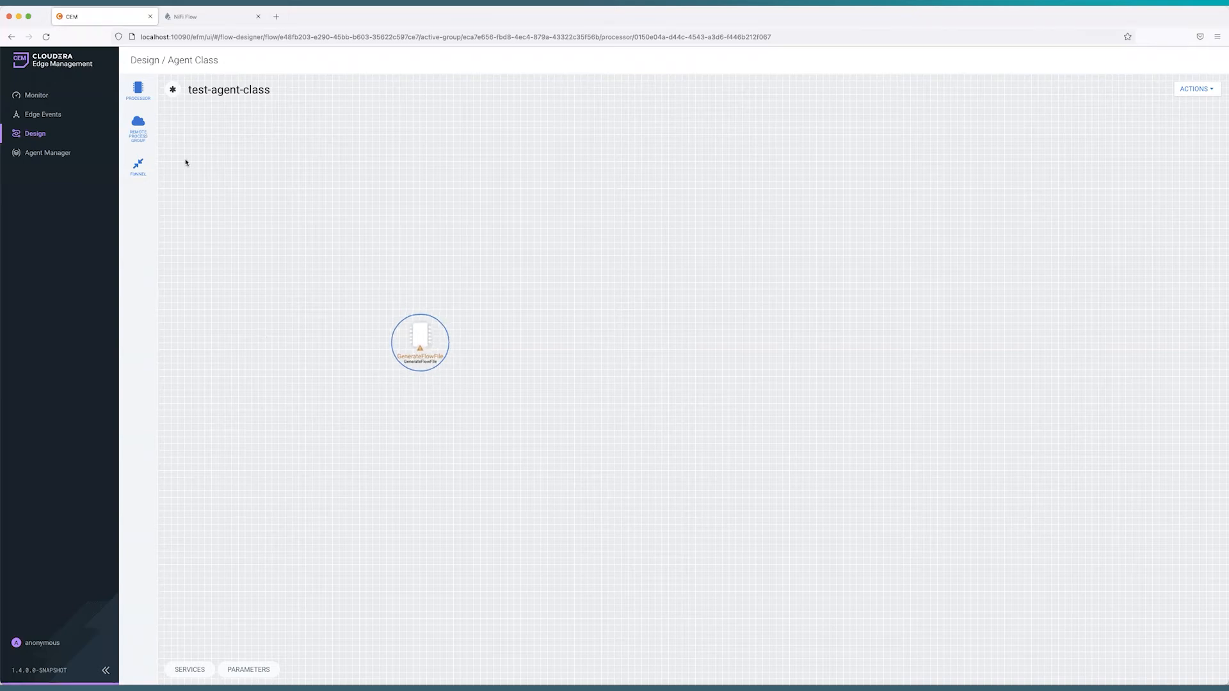
{"action": "left_click_drag", "start_coordinate": [138, 125], "coordinate": [586, 263]}
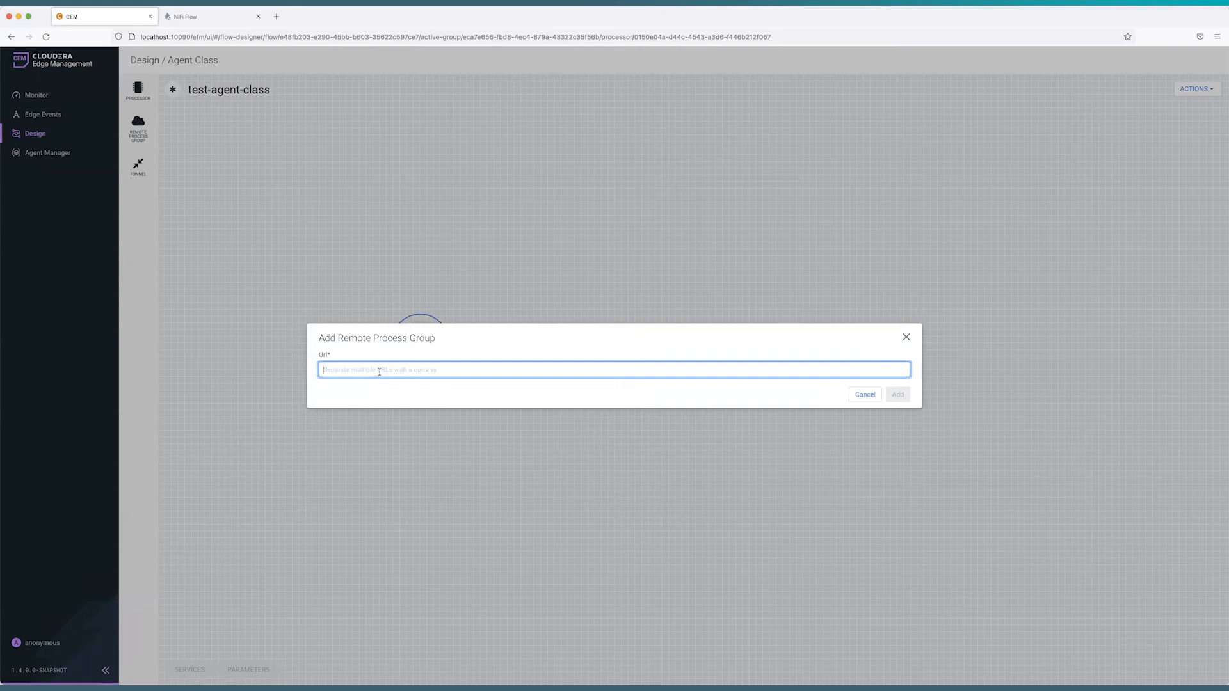
{"action": "left_click", "coordinate": [178, 19]}
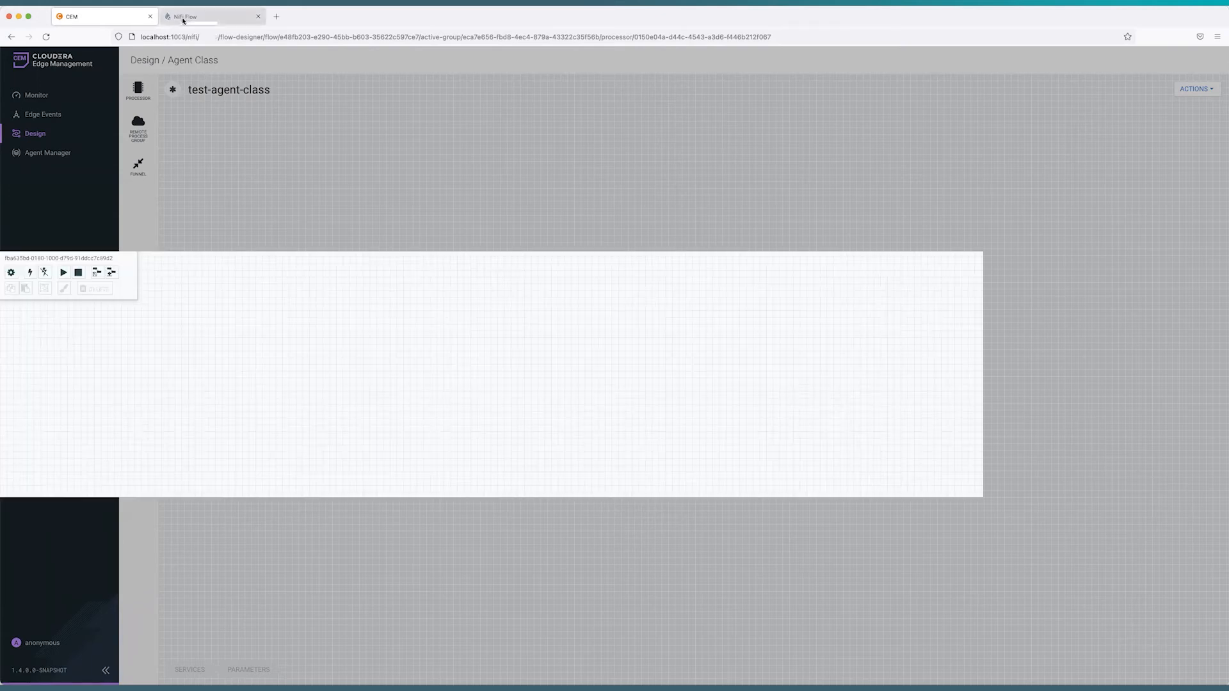
{"action": "left_click_drag", "start_coordinate": [187, 36], "coordinate": [126, 36]}
{"action": "key", "text": "super+c"}
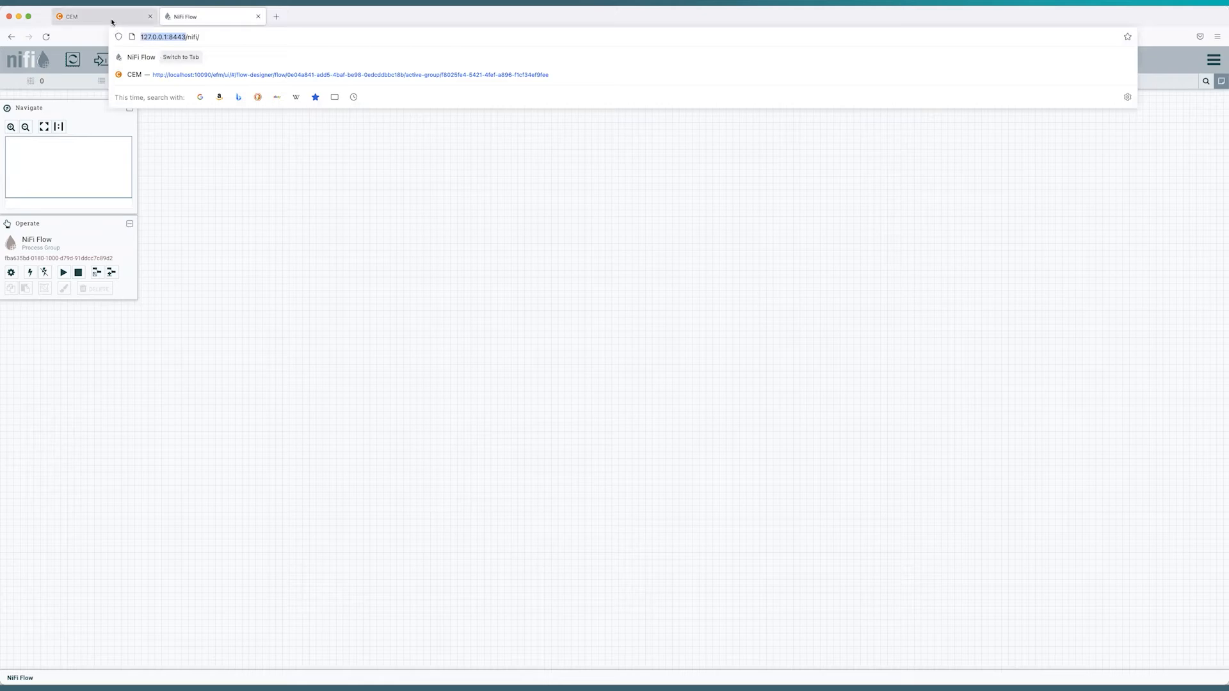
{"action": "left_click", "coordinate": [113, 18]}
{"action": "key", "text": "super+v"}
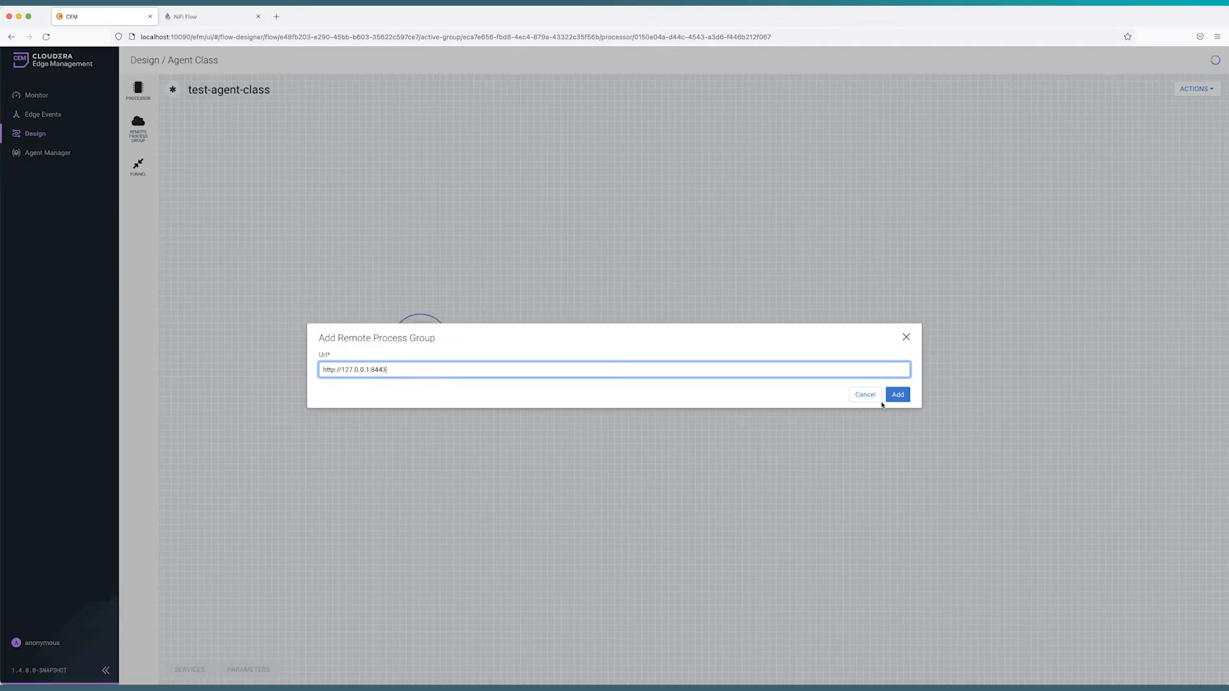
{"action": "left_click", "coordinate": [899, 395]}
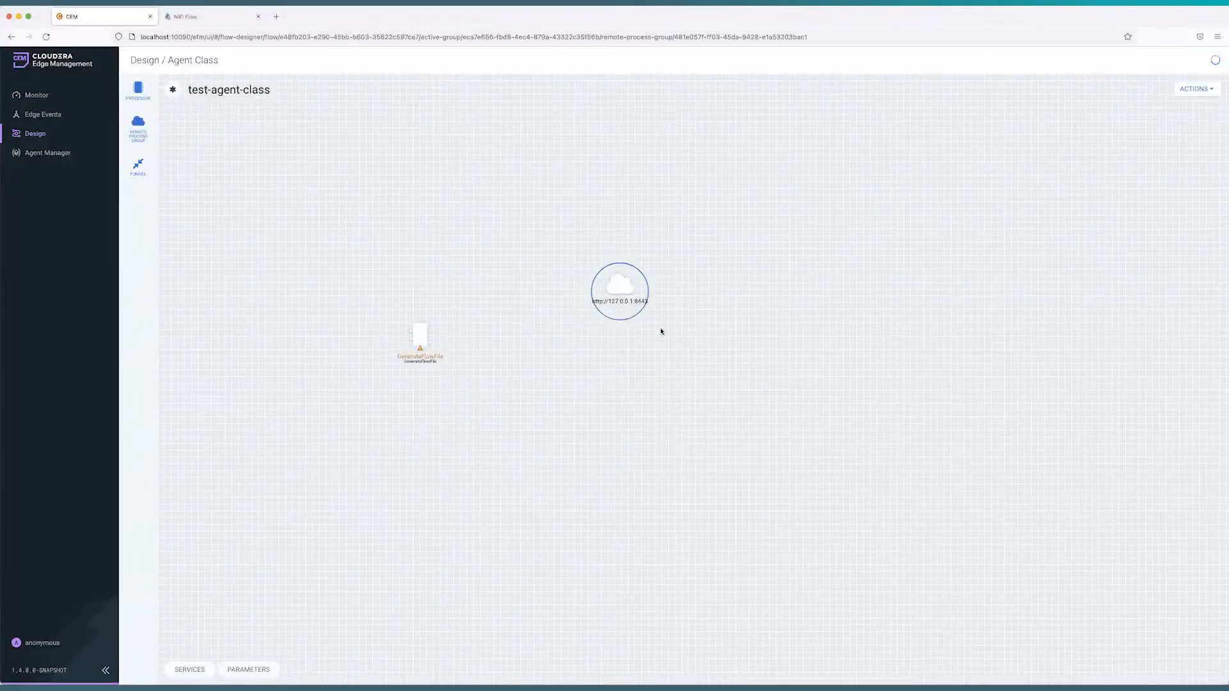
Set the remote process group's transport protocol to HTTP and apply the configuration.
{"action": "double_click", "coordinate": [616, 287]}
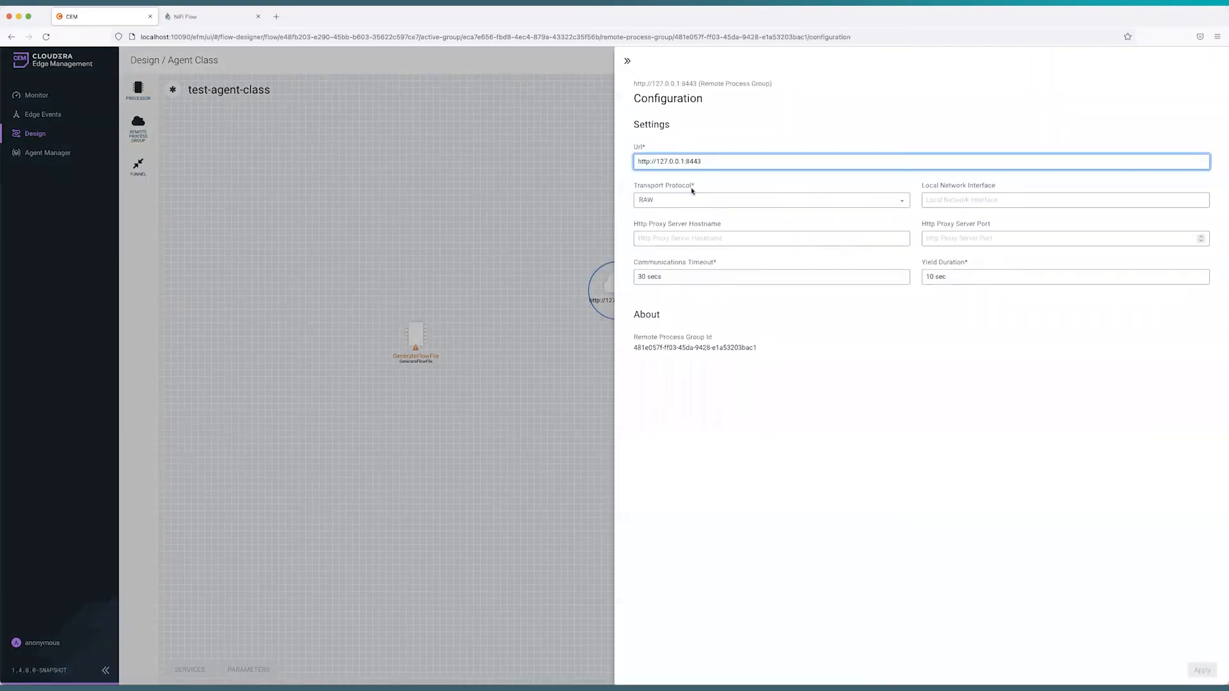
{"action": "left_click", "coordinate": [905, 202]}
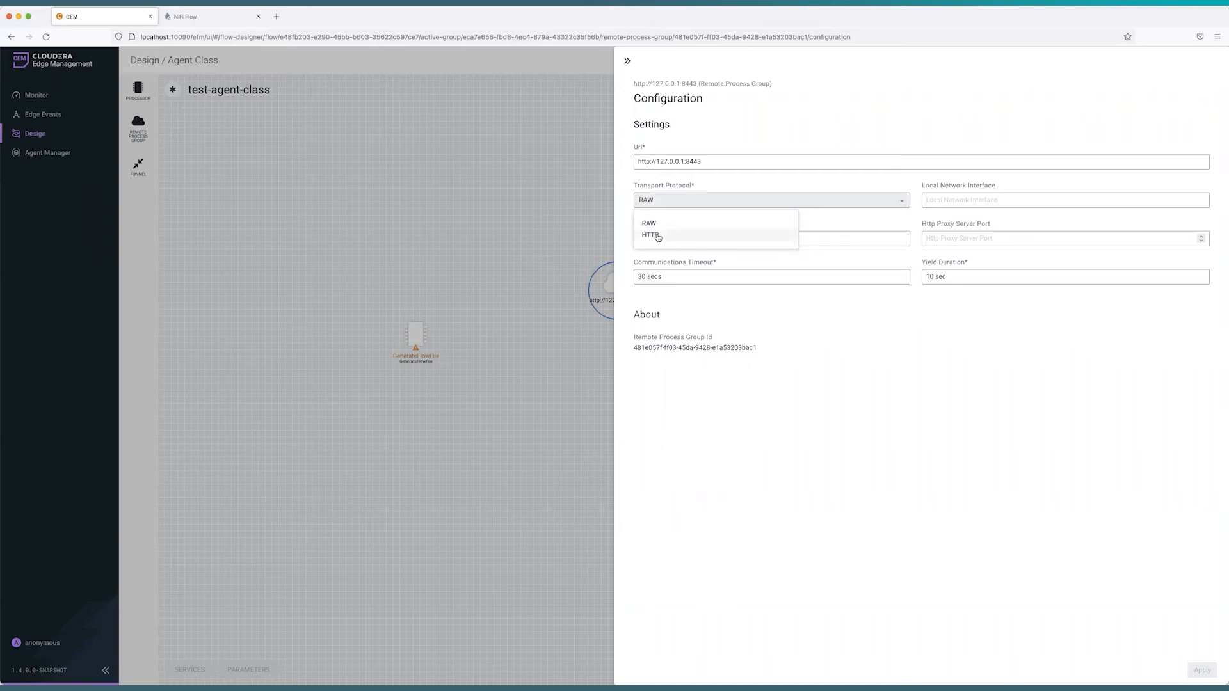
{"action": "left_click", "coordinate": [657, 236]}
{"action": "left_click", "coordinate": [1201, 670]}
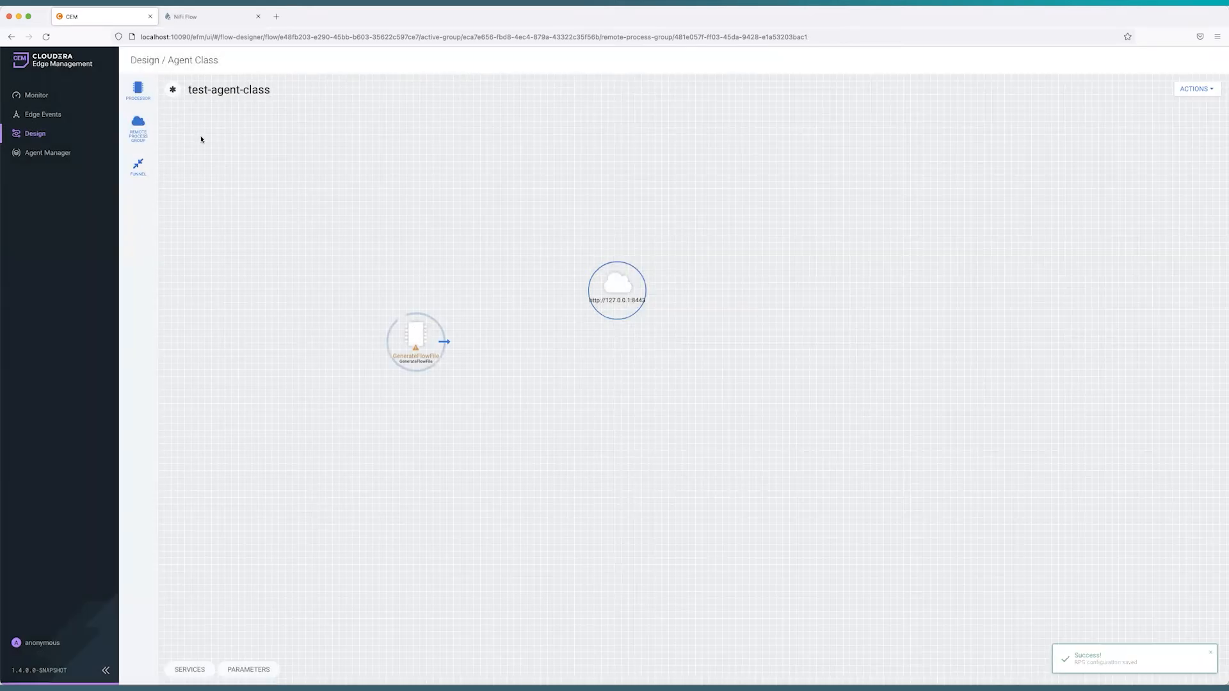
Start a success connection from GenerateFlowFile to the remote process group, and add an input port named minifi-input-port in NiFi.
{"action": "left_click_drag", "start_coordinate": [445, 342], "coordinate": [621, 292]}
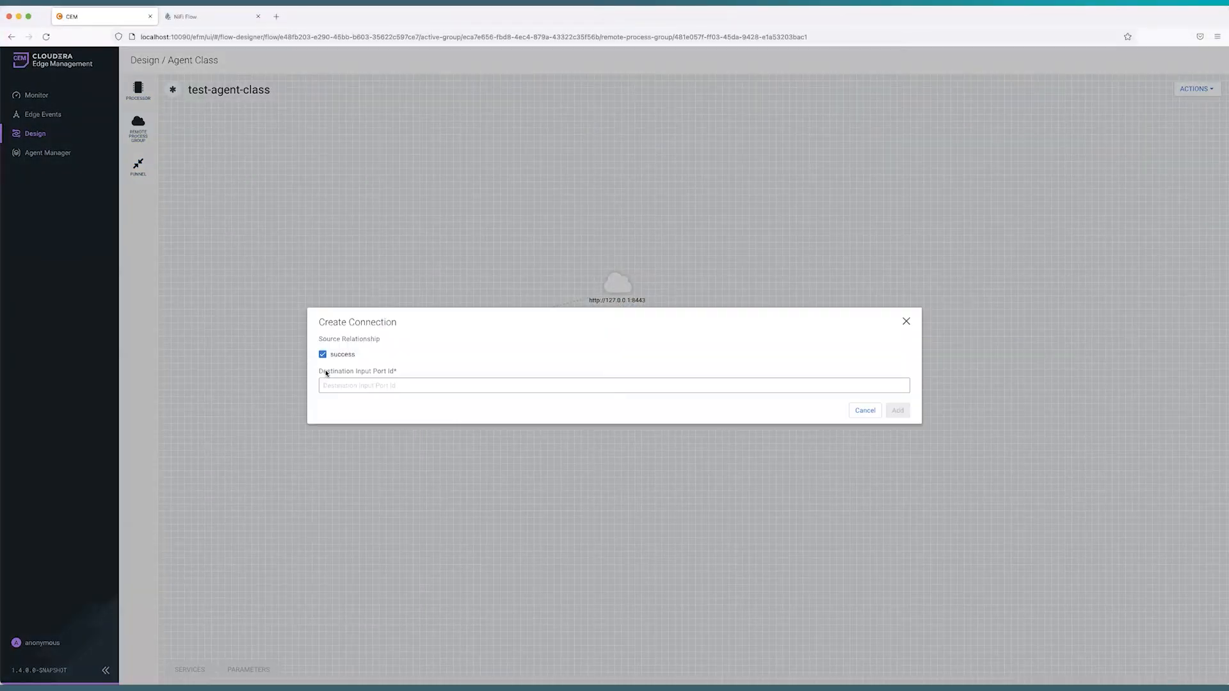
{"action": "left_click", "coordinate": [199, 23]}
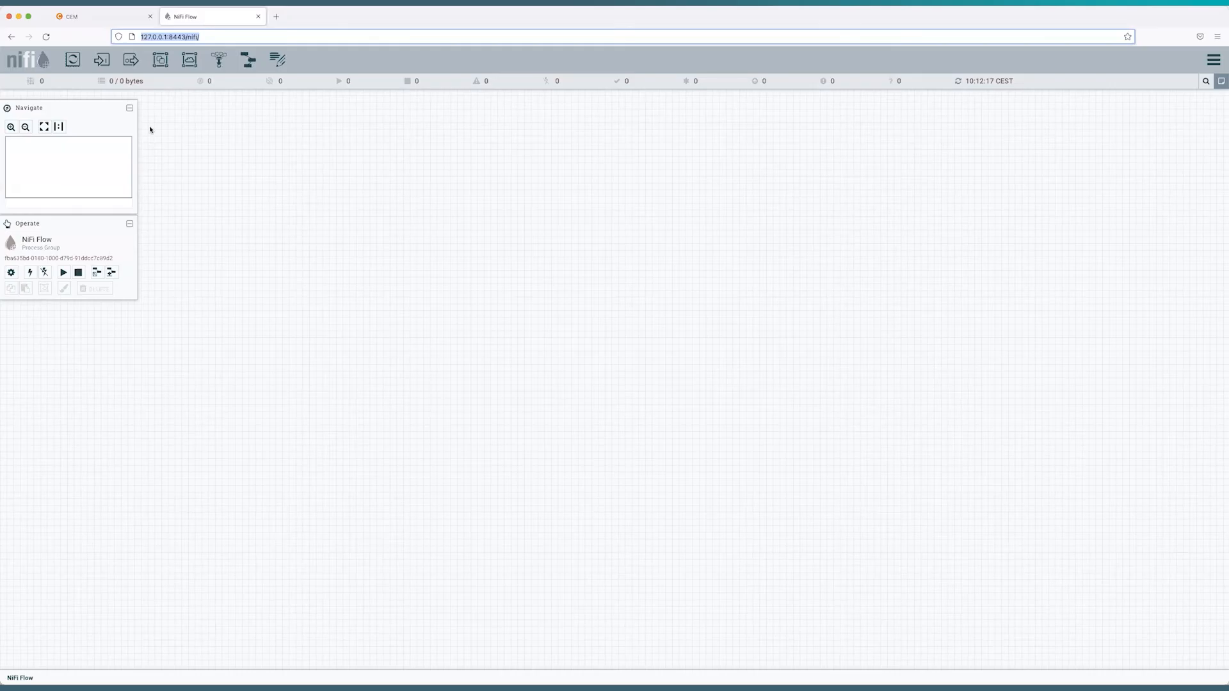
{"action": "left_click_drag", "start_coordinate": [101, 61], "coordinate": [295, 252]}
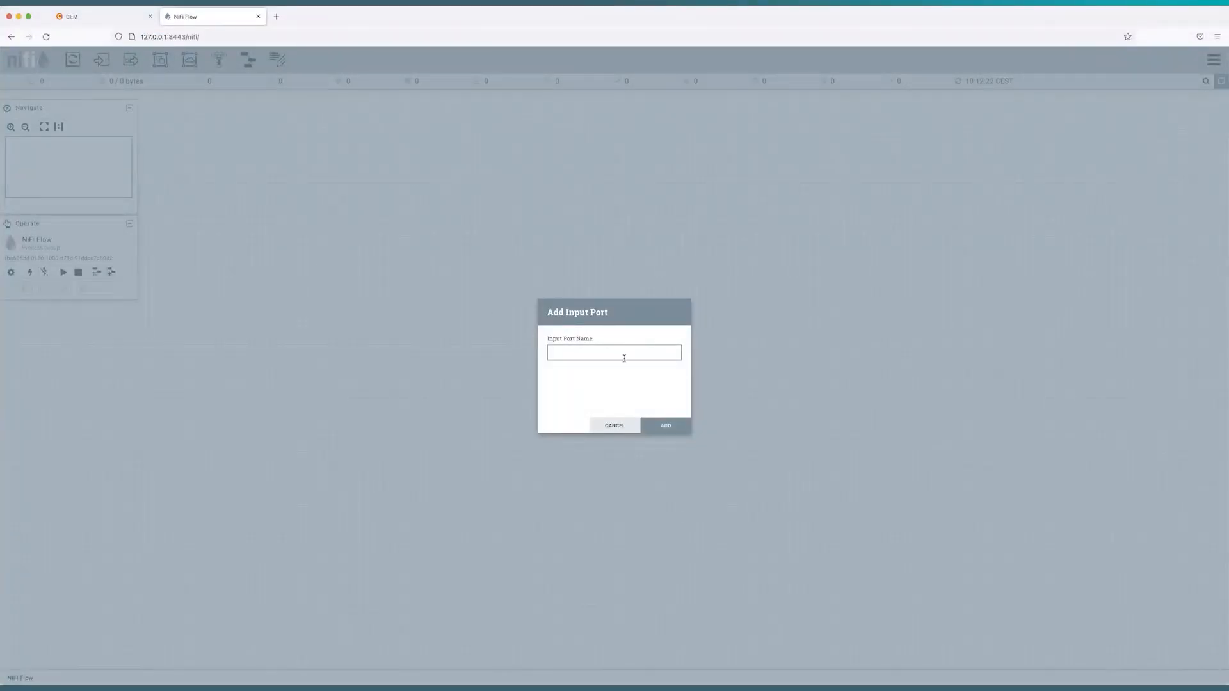
{"action": "type", "text": "minifi-input-port"}
{"action": "key", "text": "Return"}
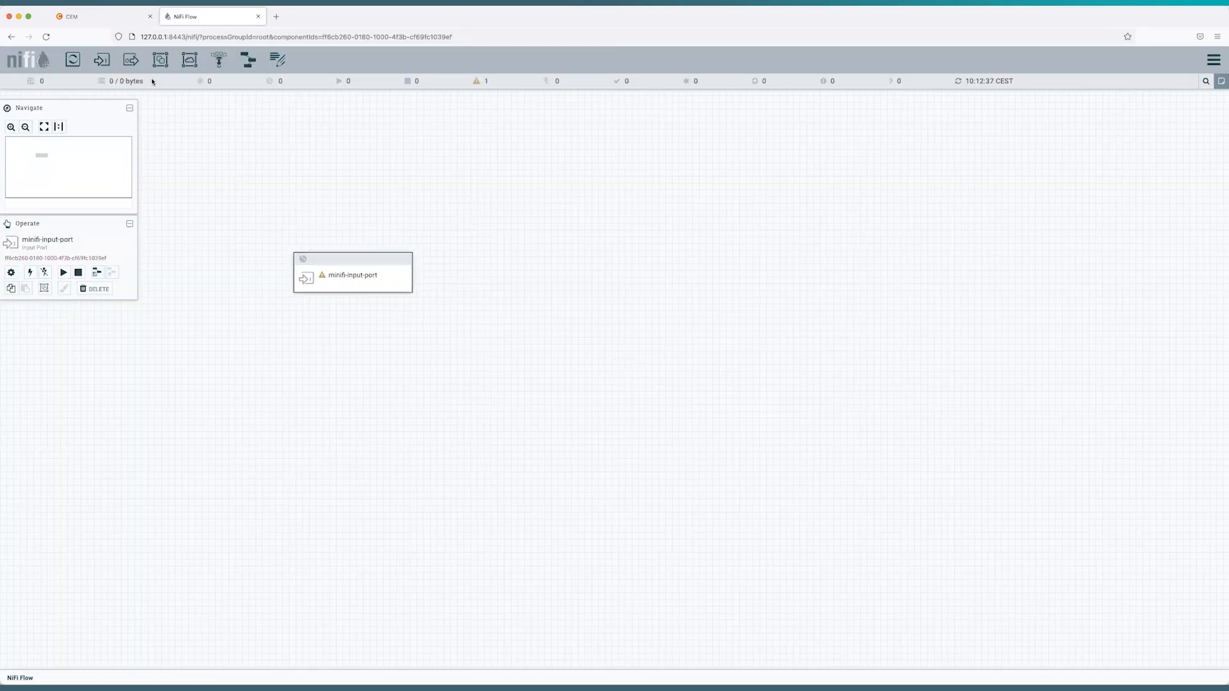
Add a process group named CollectDataFromEdge to the NiFi root canvas.
{"action": "left_click_drag", "start_coordinate": [160, 59], "coordinate": [690, 400]}
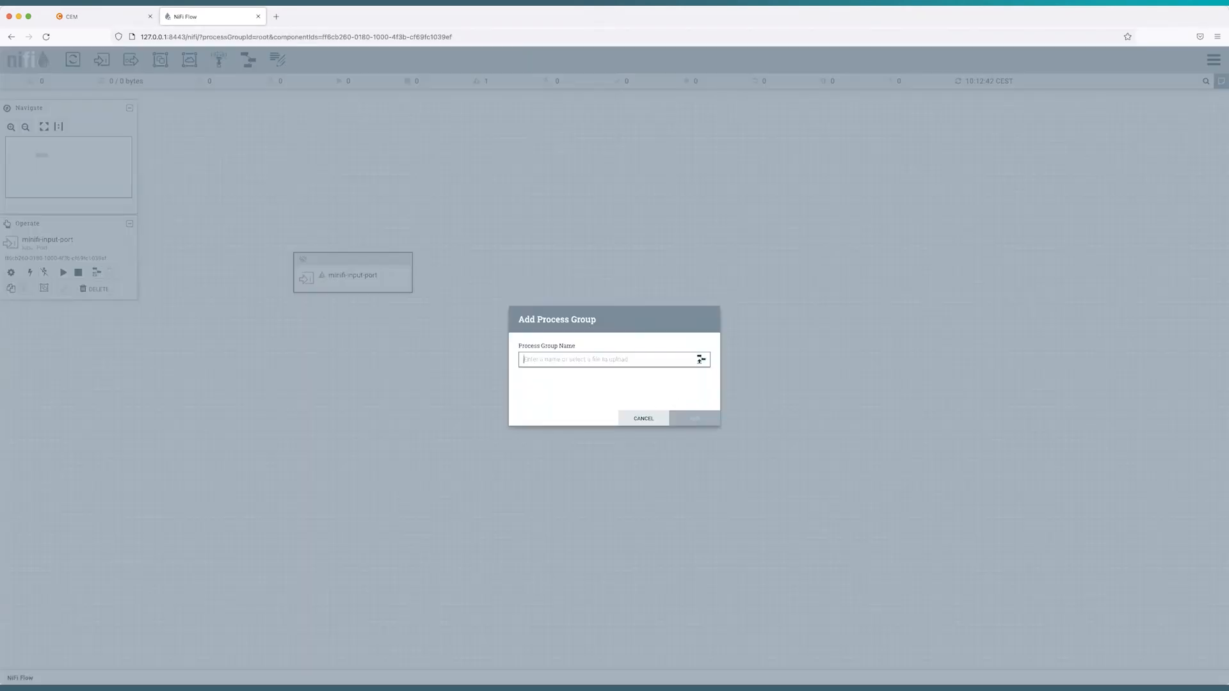
{"action": "type", "text": "CollectDataFromEdge"}
{"action": "key", "text": "Return"}
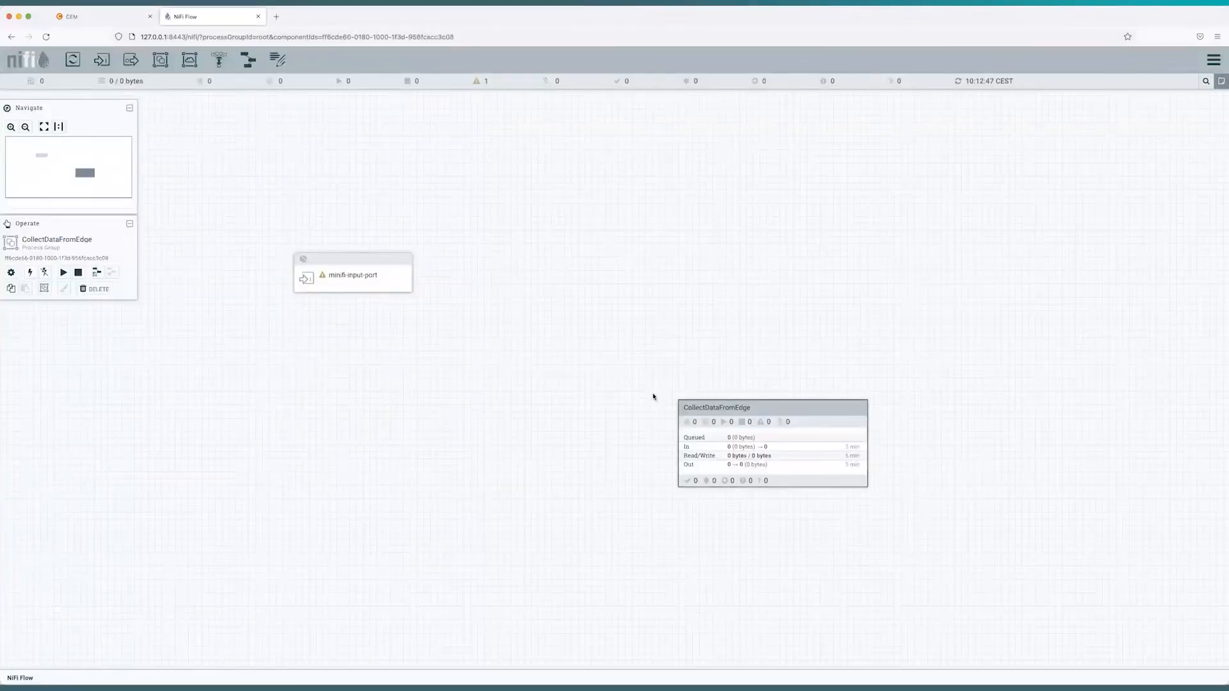
Enter the CollectDataFromEdge group and add an input port named edge-input-port that receives from local connections.
{"action": "double_click", "coordinate": [743, 452]}
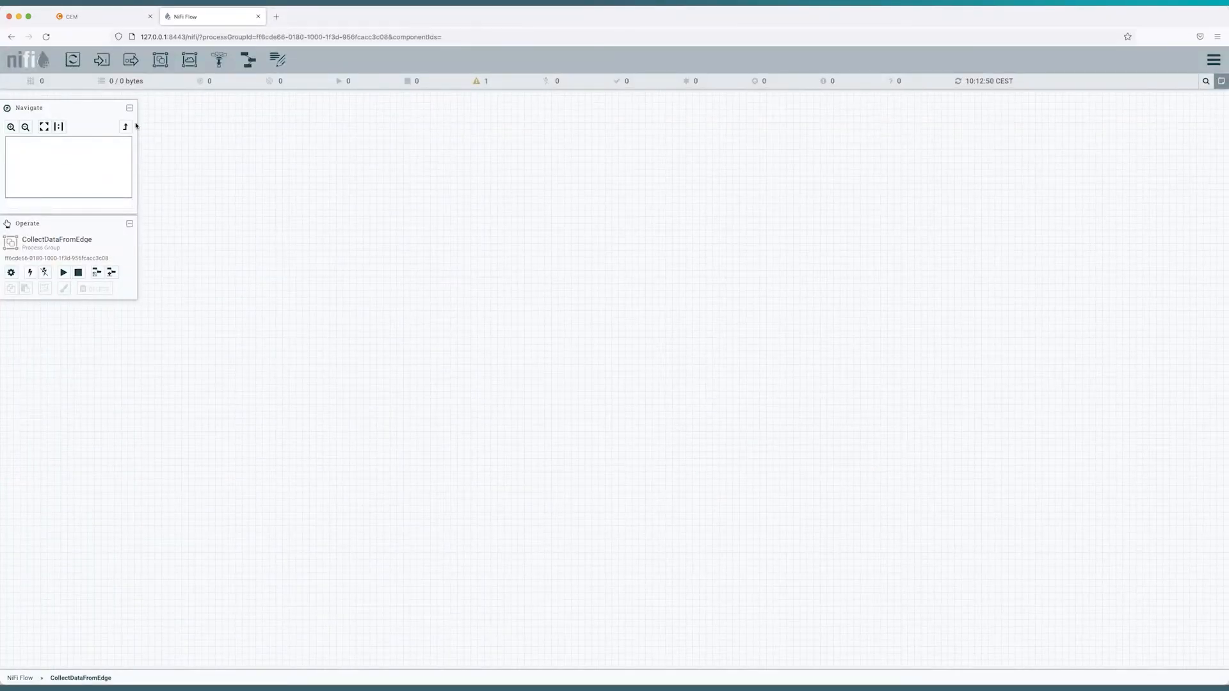
{"action": "left_click_drag", "start_coordinate": [101, 59], "coordinate": [449, 341]}
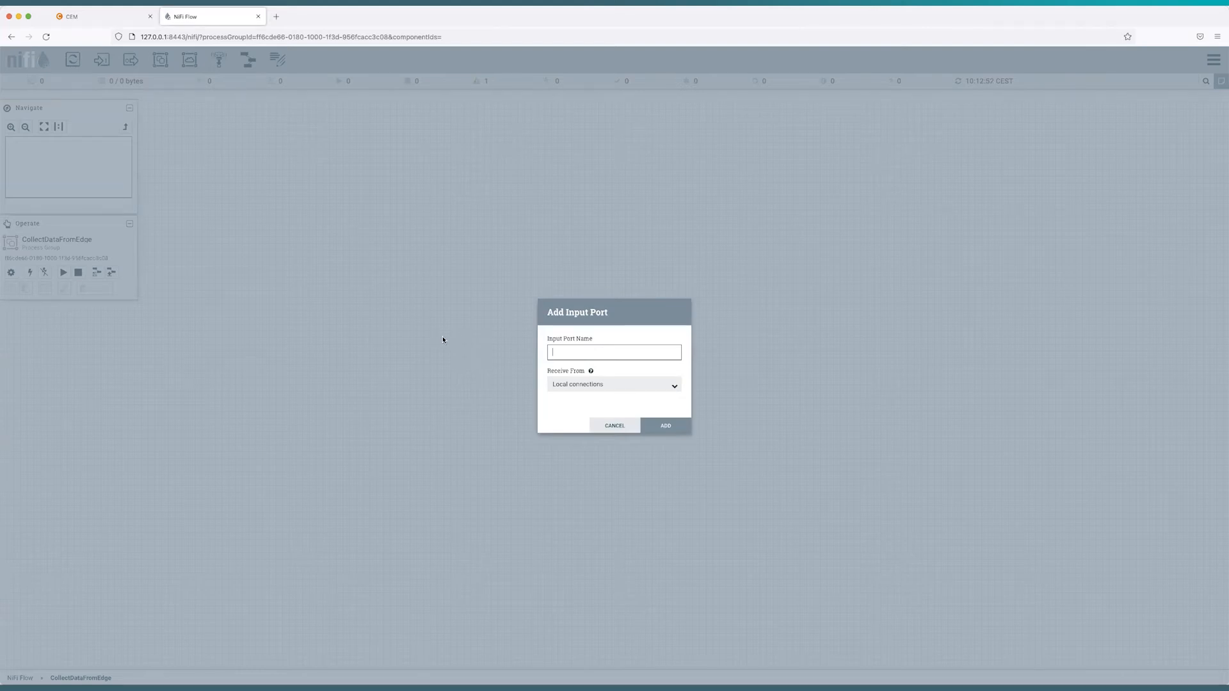
{"action": "type", "text": "edge-input-port"}
{"action": "left_click", "coordinate": [656, 428]}
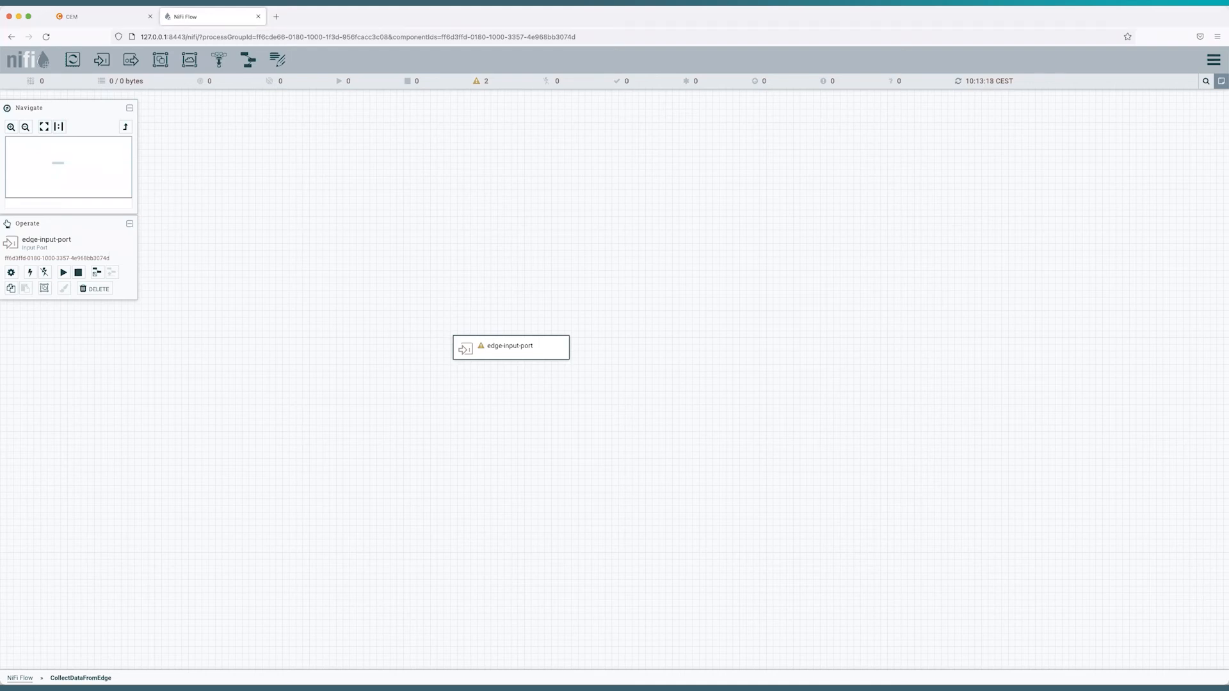
Return to the root NiFi flow, connect minifi-input-port to edge-input-port of CollectDataFromEdge, and start minifi-input-port.
{"action": "left_click", "coordinate": [20, 678]}
{"action": "left_click_drag", "start_coordinate": [349, 274], "coordinate": [777, 453]}
{"action": "left_click", "coordinate": [771, 492]}
{"action": "left_click", "coordinate": [351, 274]}
{"action": "left_click", "coordinate": [63, 273]}
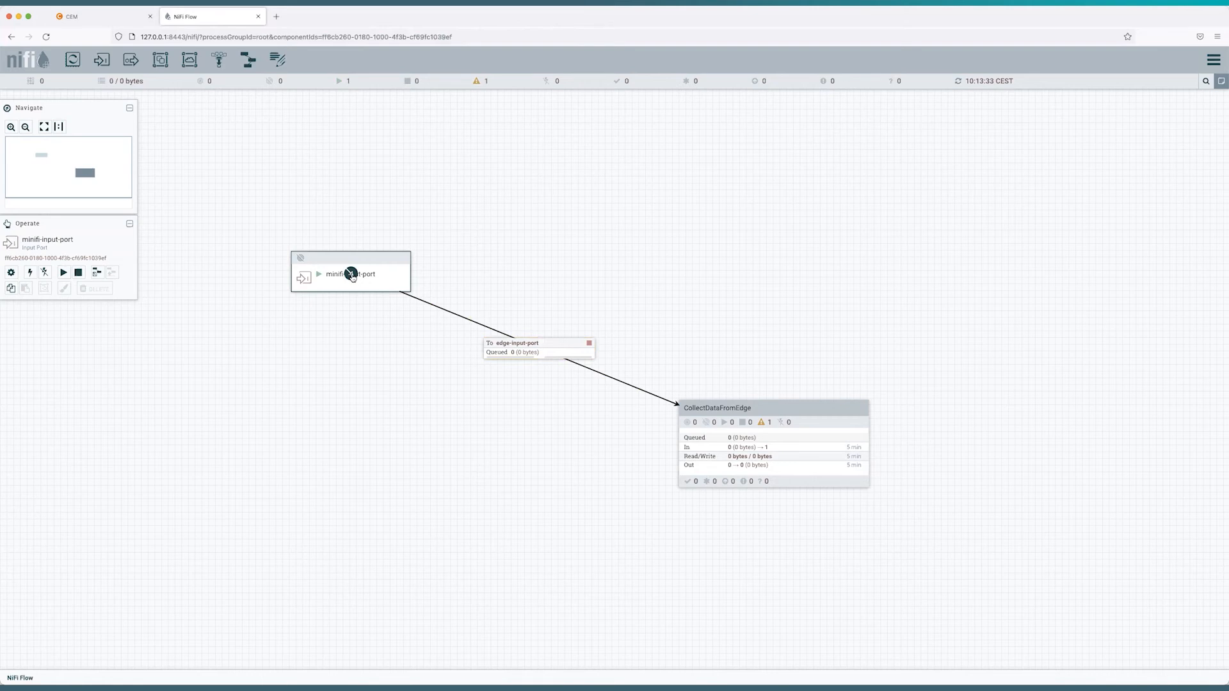
Copy minifi-input-port's ID and create the pending Cloudera Edge Management connection with it as the destination input port ID.
{"action": "double_click", "coordinate": [351, 275]}
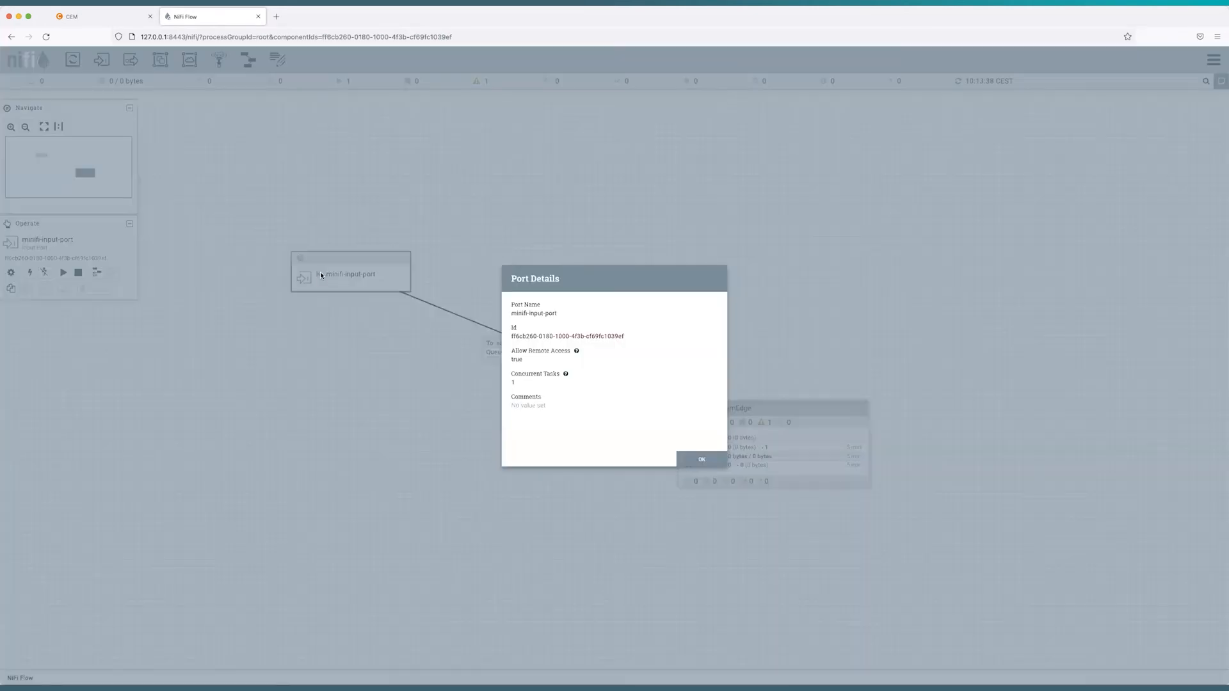
{"action": "left_click_drag", "start_coordinate": [512, 336], "coordinate": [624, 338]}
{"action": "key", "text": "ctrl+c"}
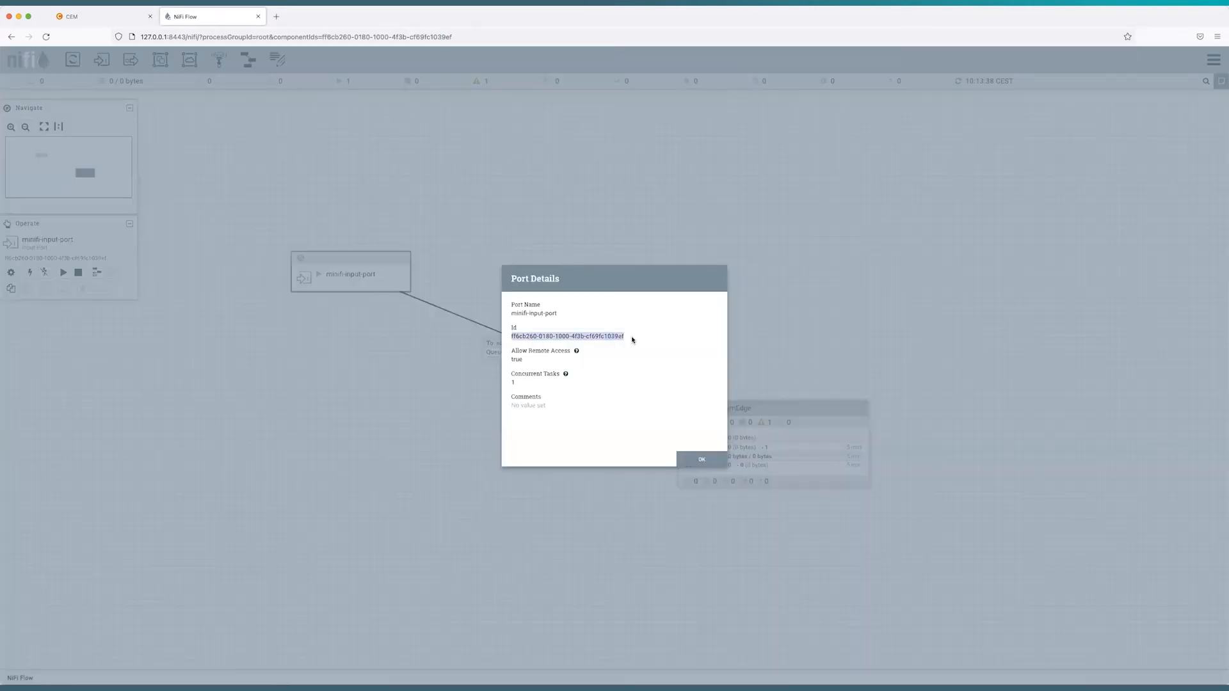
{"action": "left_click", "coordinate": [702, 460]}
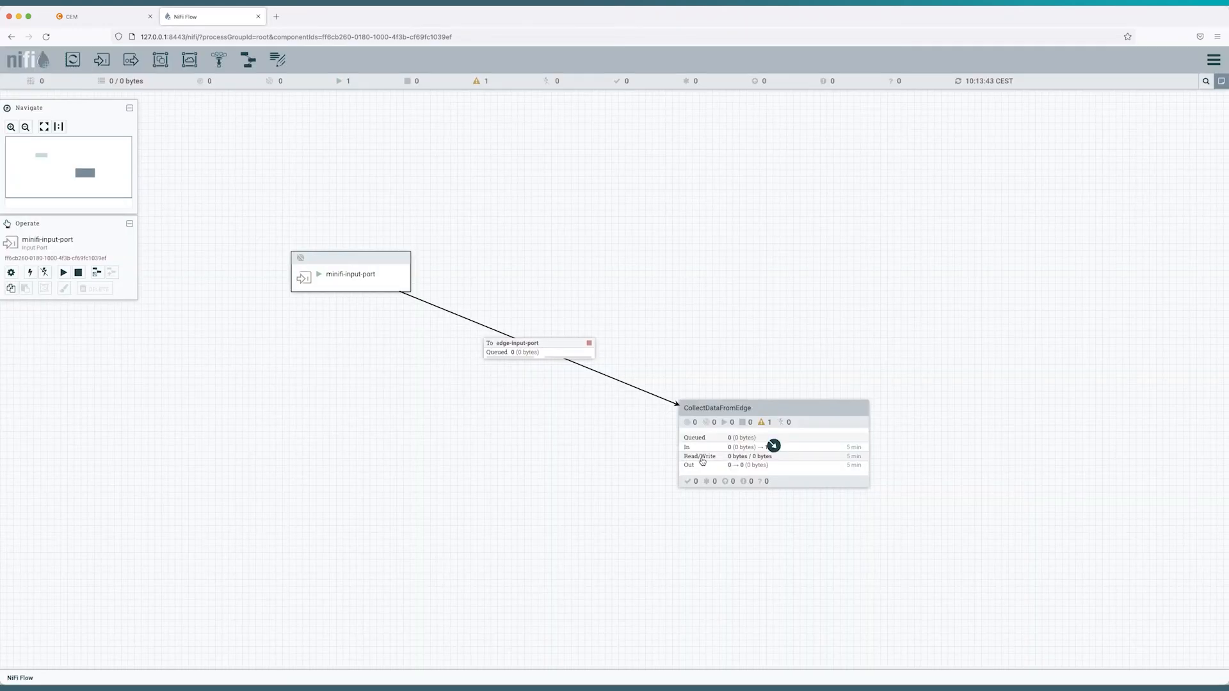
{"action": "left_click", "coordinate": [88, 19]}
{"action": "left_click", "coordinate": [337, 385]}
{"action": "key", "text": "ctrl+v"}
{"action": "left_click", "coordinate": [899, 413]}
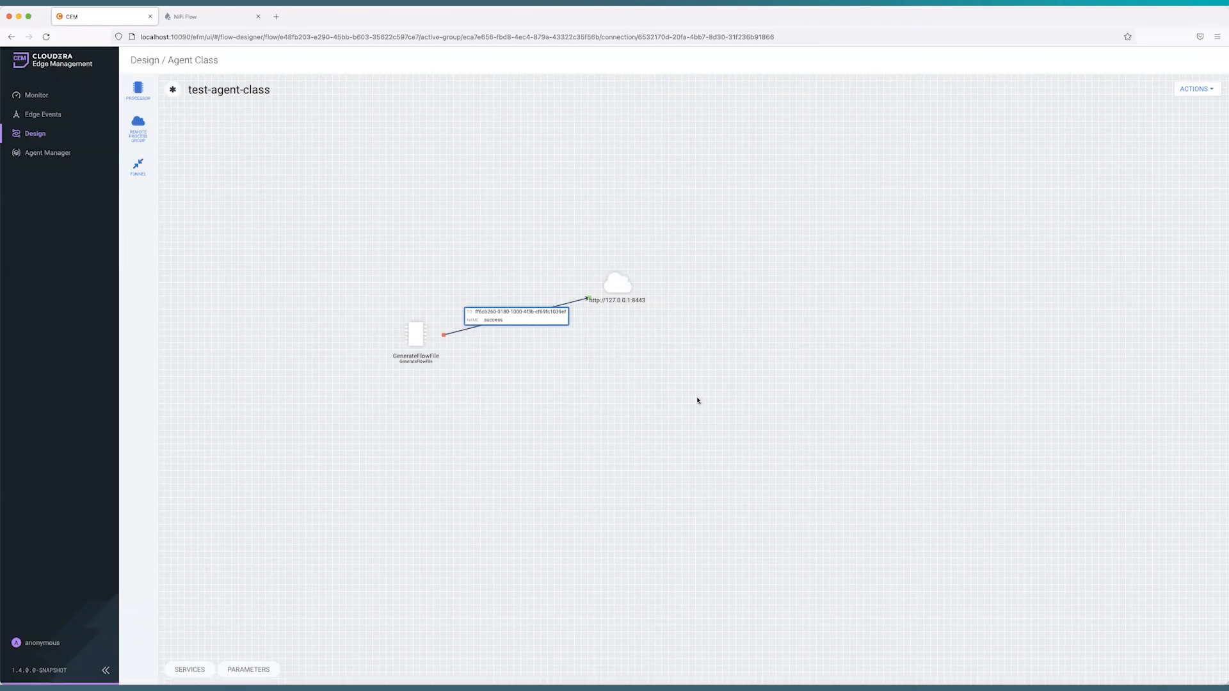
Publish the test-agent-class flow without change comments.
{"action": "left_click", "coordinate": [1193, 95]}
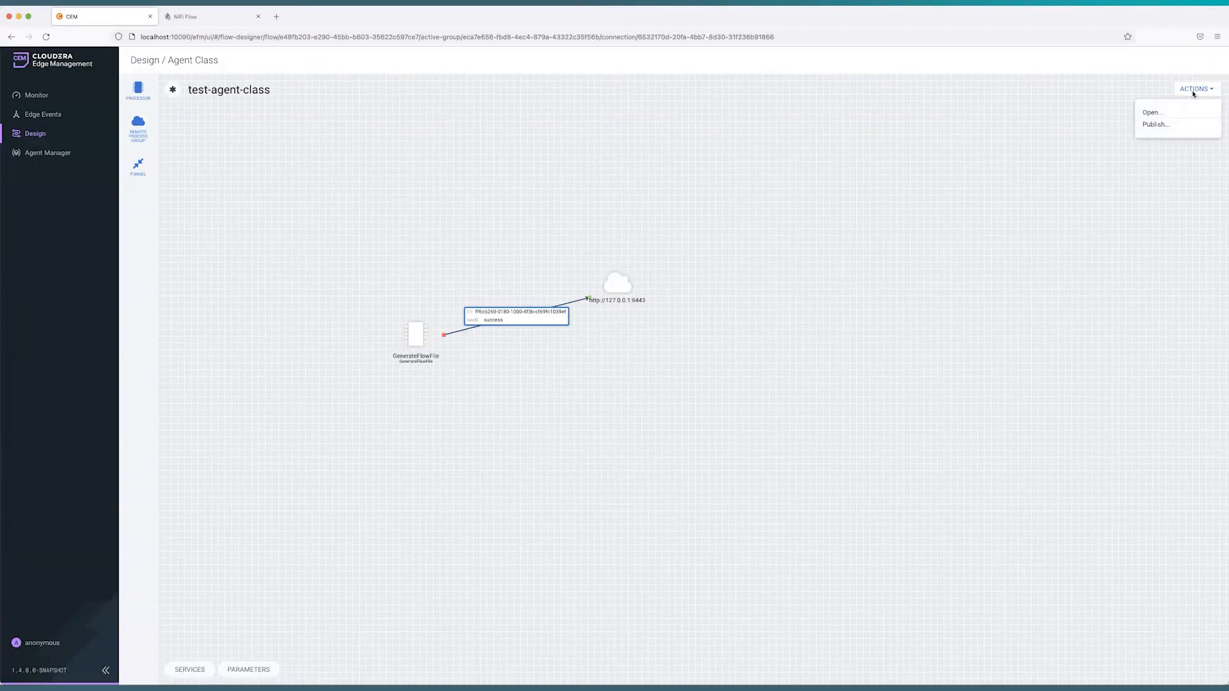
{"action": "left_click", "coordinate": [1156, 125]}
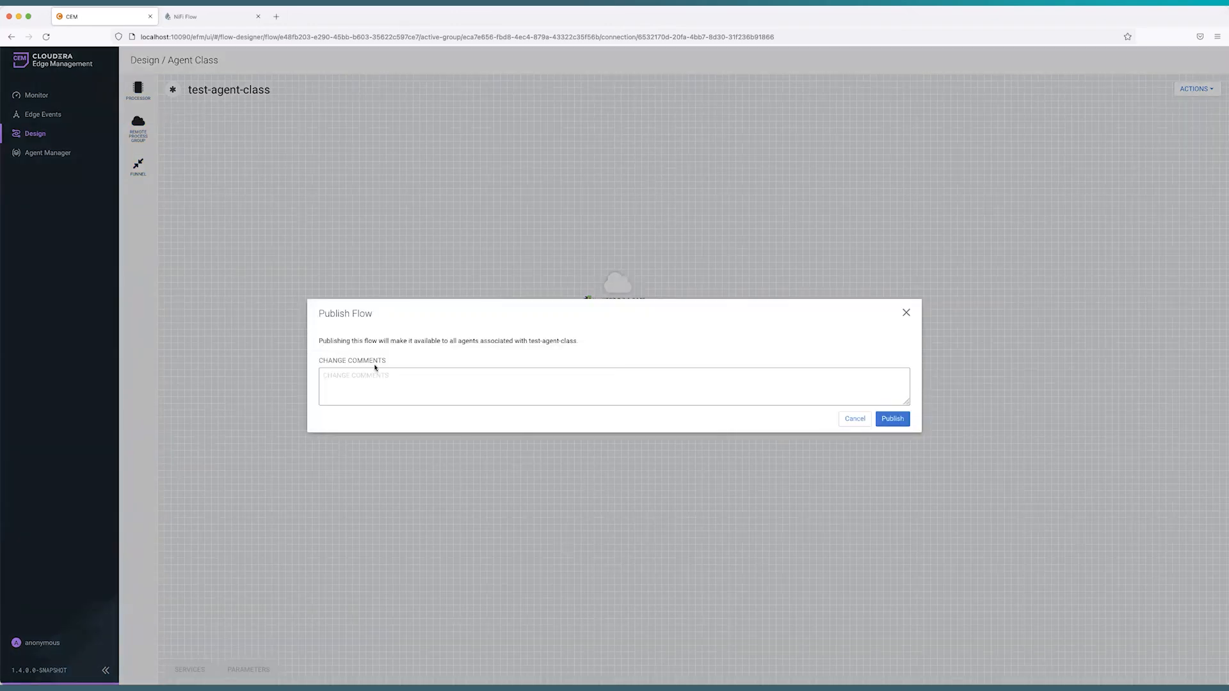
{"action": "left_click", "coordinate": [904, 421]}
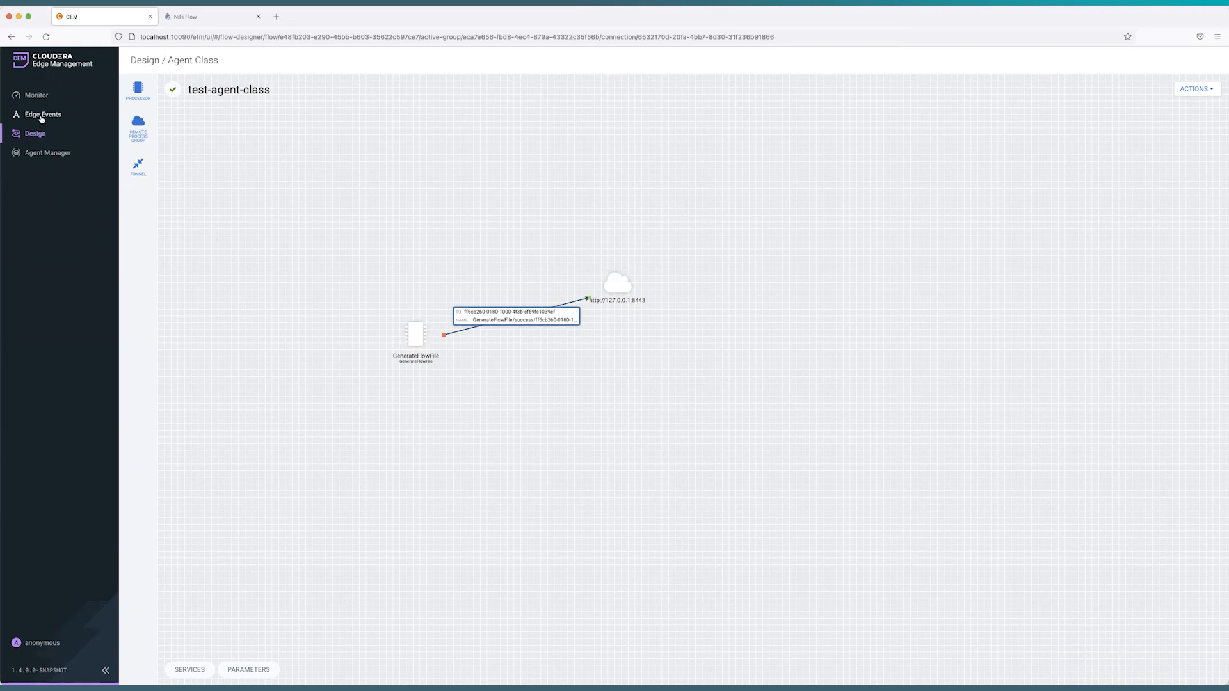
Check the edge events for the configuration update, and inspect the queue of the connection to edge-input-port in NiFi.
{"action": "left_click", "coordinate": [41, 118]}
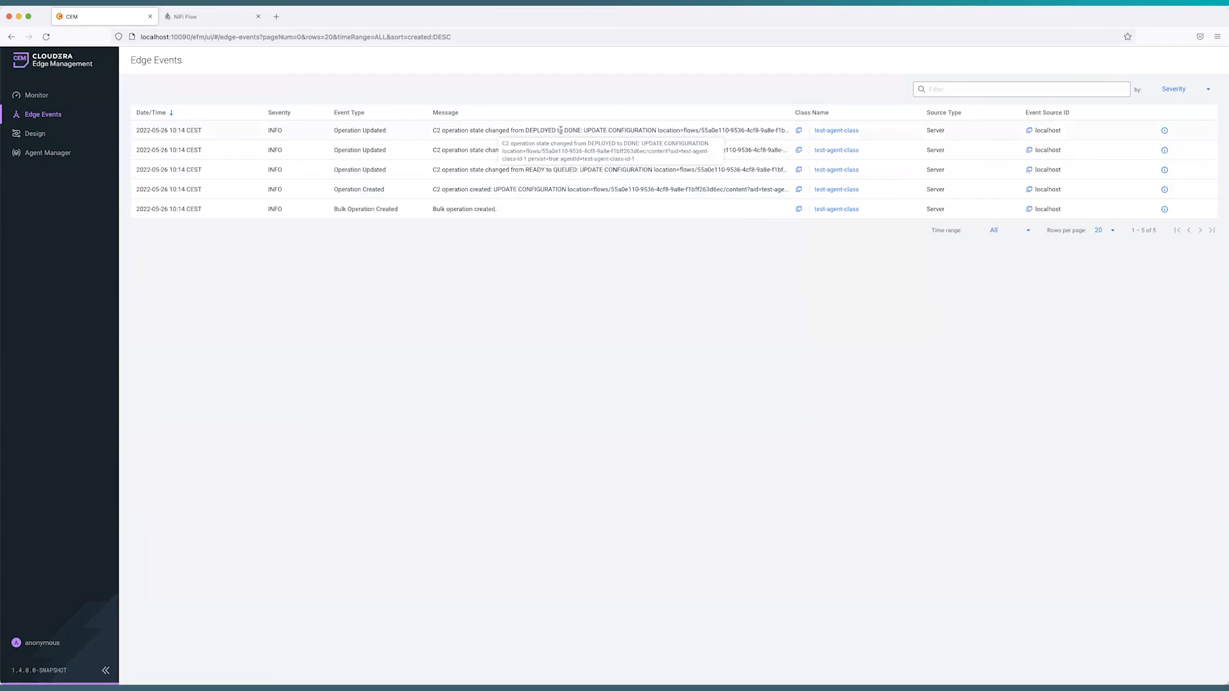
{"action": "left_click", "coordinate": [201, 17]}
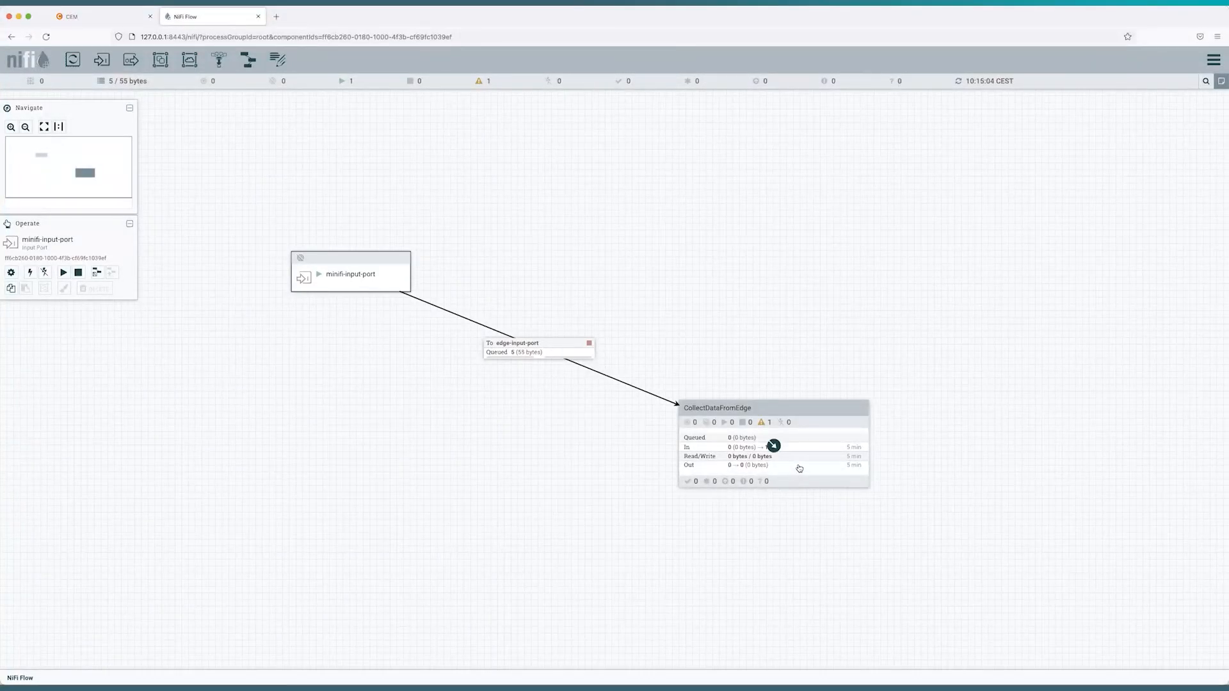
{"action": "left_click", "coordinate": [514, 346]}
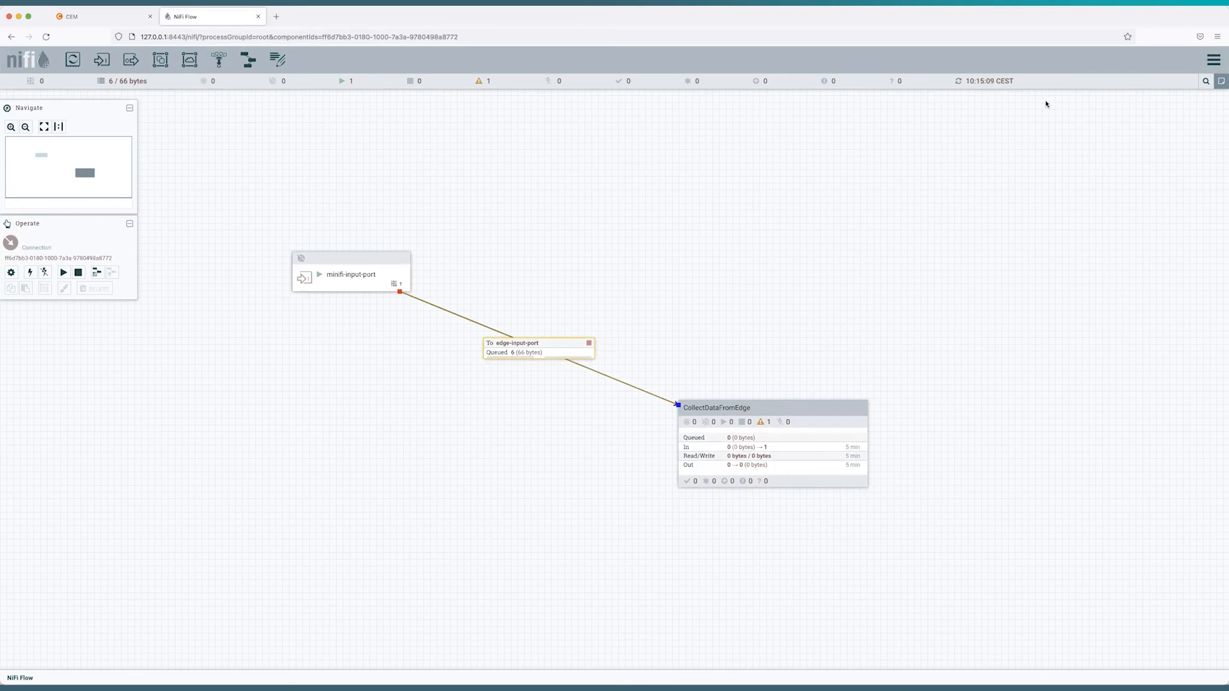
Open NiFi's data provenance, show the lineage of the latest RECEIVE event, and view the event's output content.
{"action": "left_click", "coordinate": [1214, 60]}
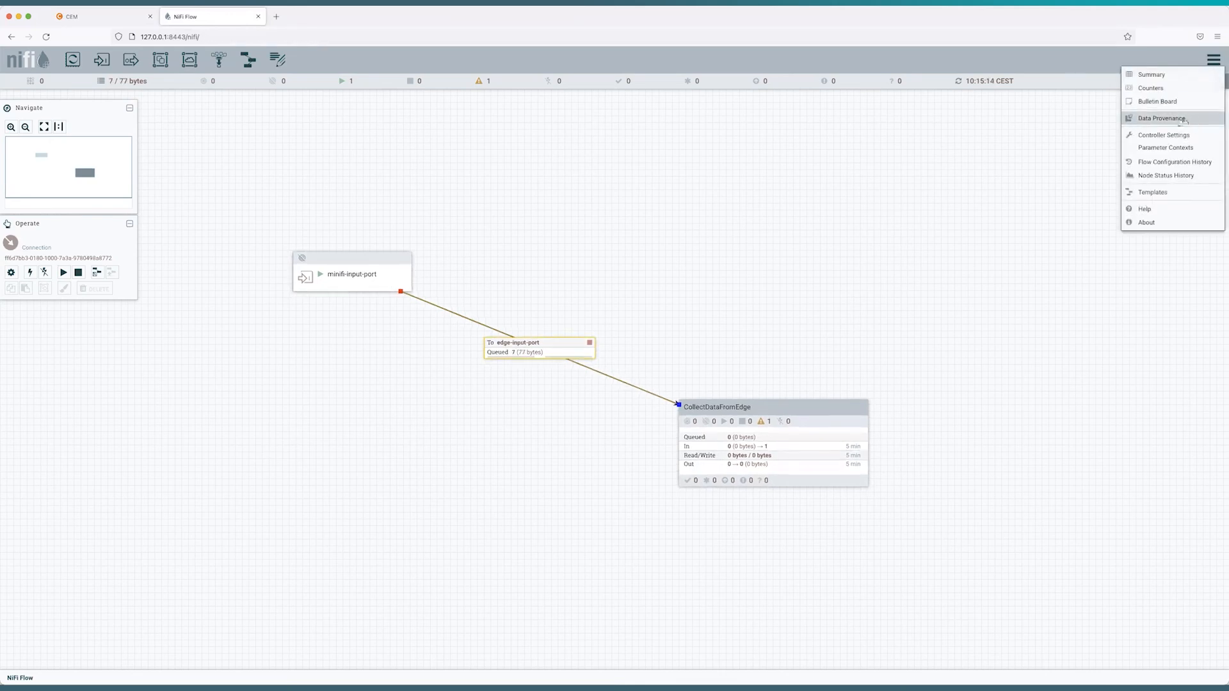
{"action": "left_click", "coordinate": [1185, 120]}
{"action": "left_click", "coordinate": [1194, 163]}
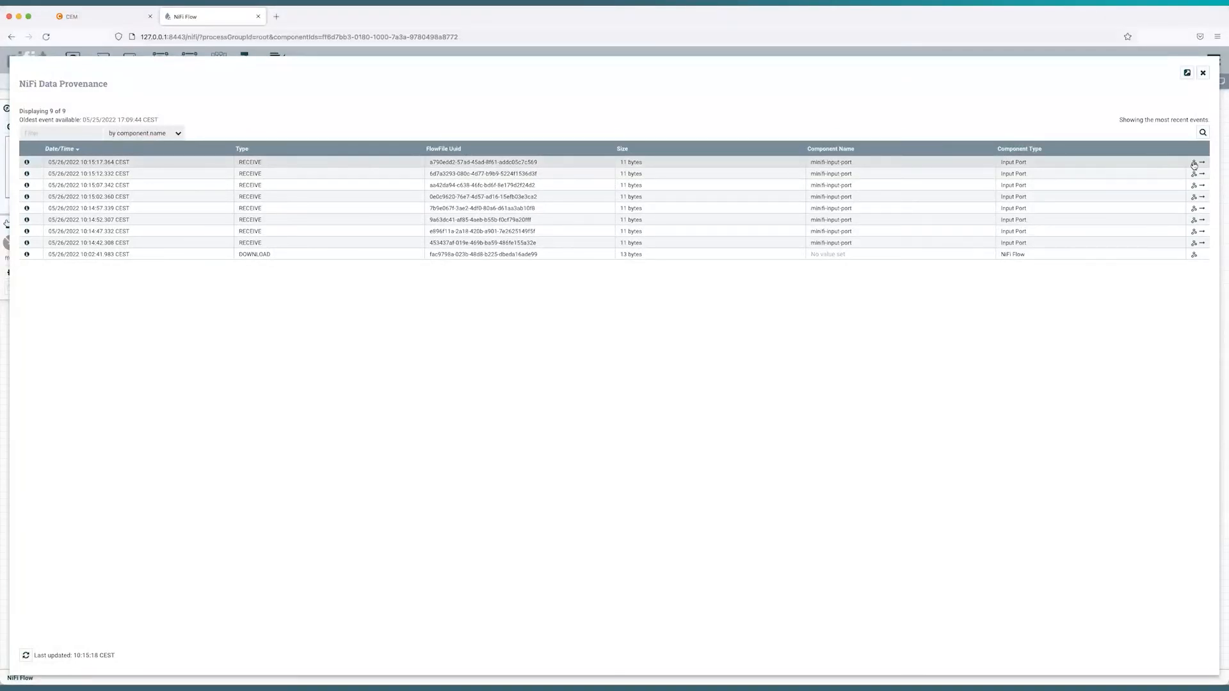
{"action": "left_click", "coordinate": [615, 113]}
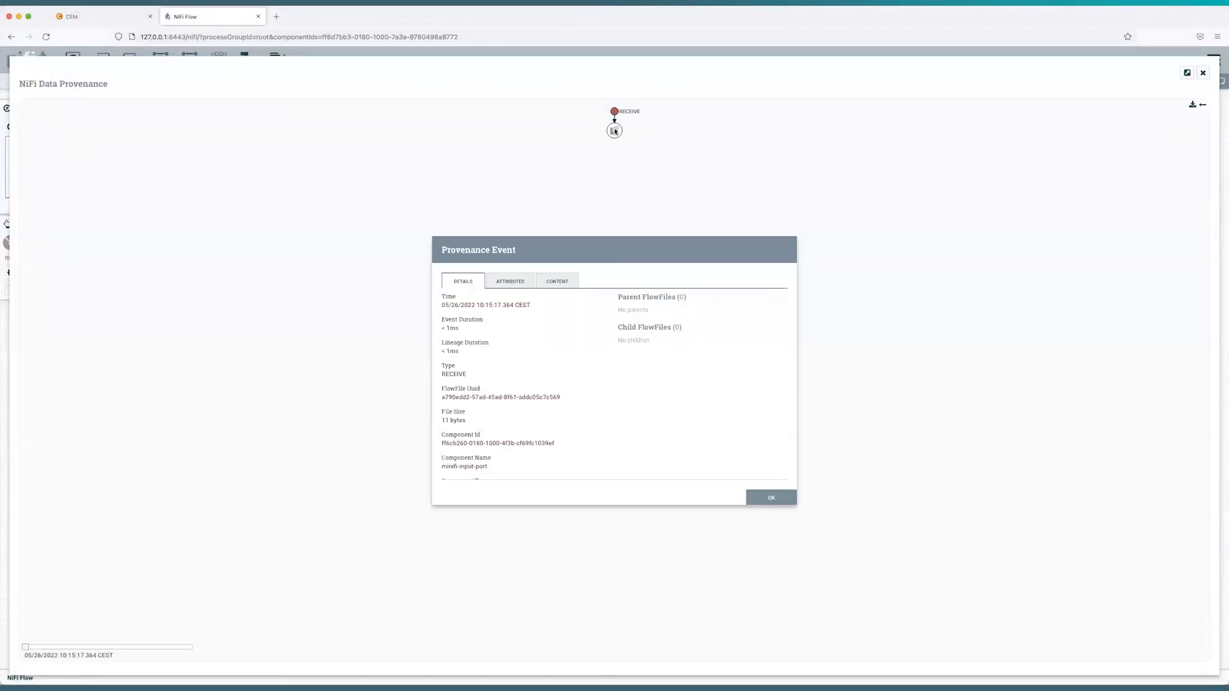
{"action": "left_click", "coordinate": [557, 282]}
{"action": "left_click", "coordinate": [710, 432]}
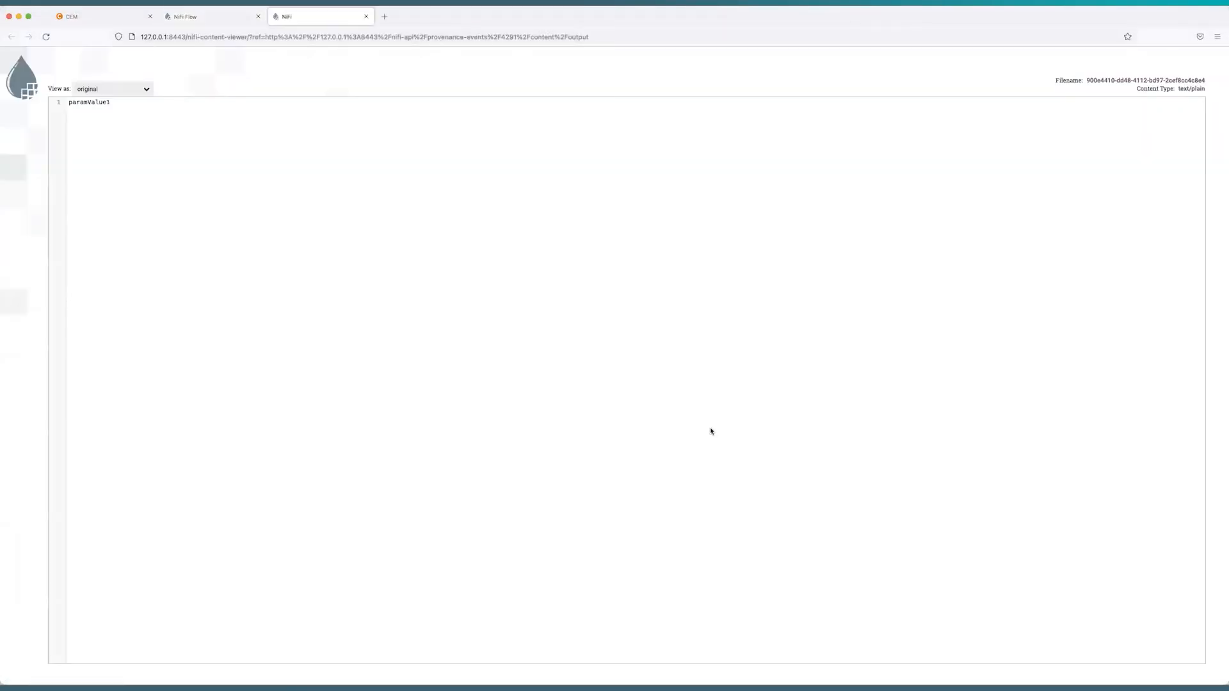
{"action": "double_click", "coordinate": [83, 103]}
Close the provenance event and the data provenance view, and return to the test-agent-class flow in Cloudera Edge Management.
{"action": "left_click", "coordinate": [189, 18]}
{"action": "left_click", "coordinate": [771, 499]}
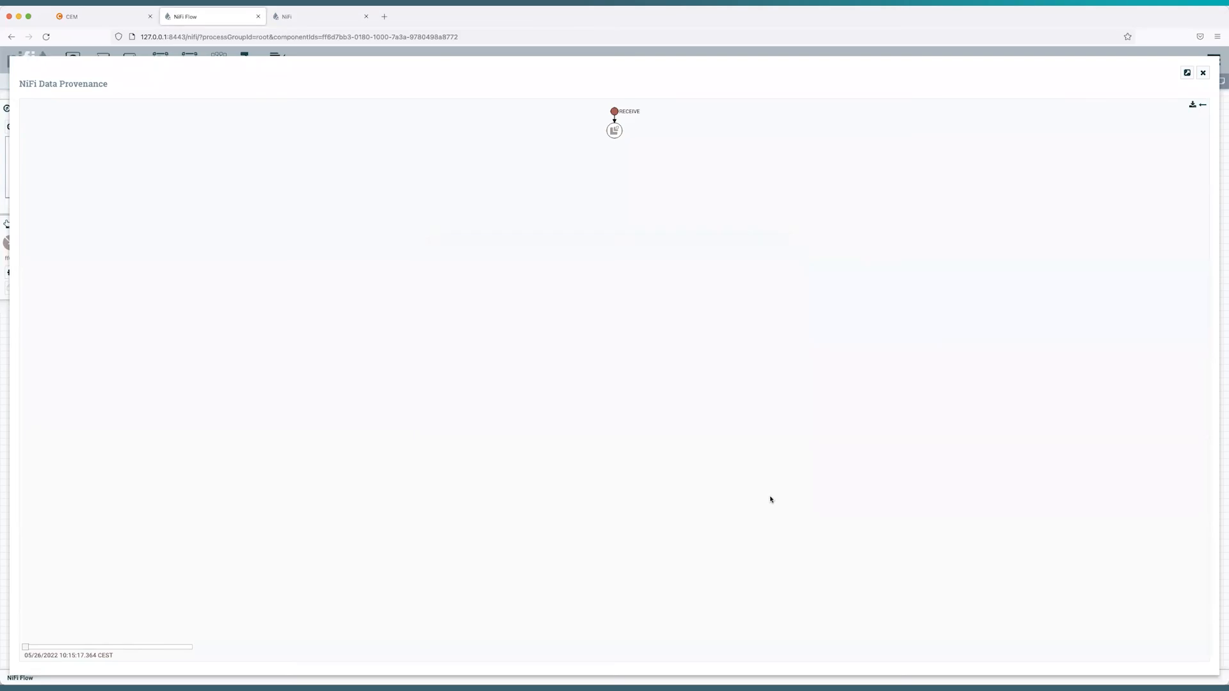
{"action": "left_click", "coordinate": [1203, 73]}
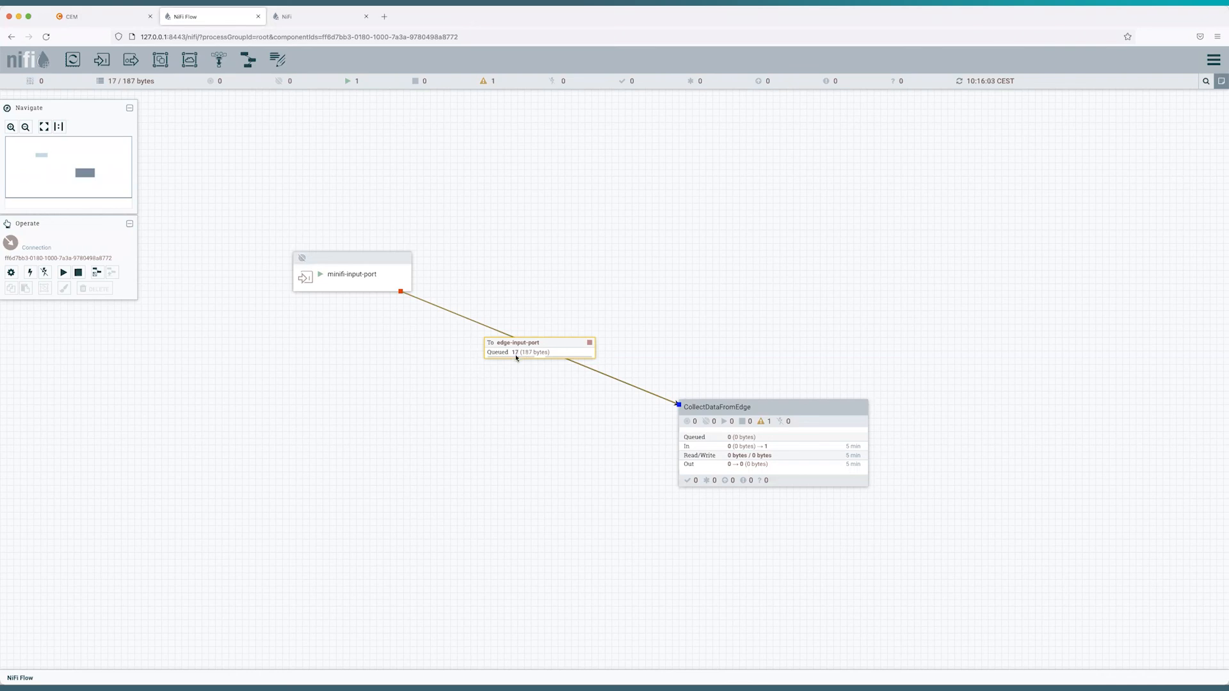
{"action": "left_click", "coordinate": [78, 19]}
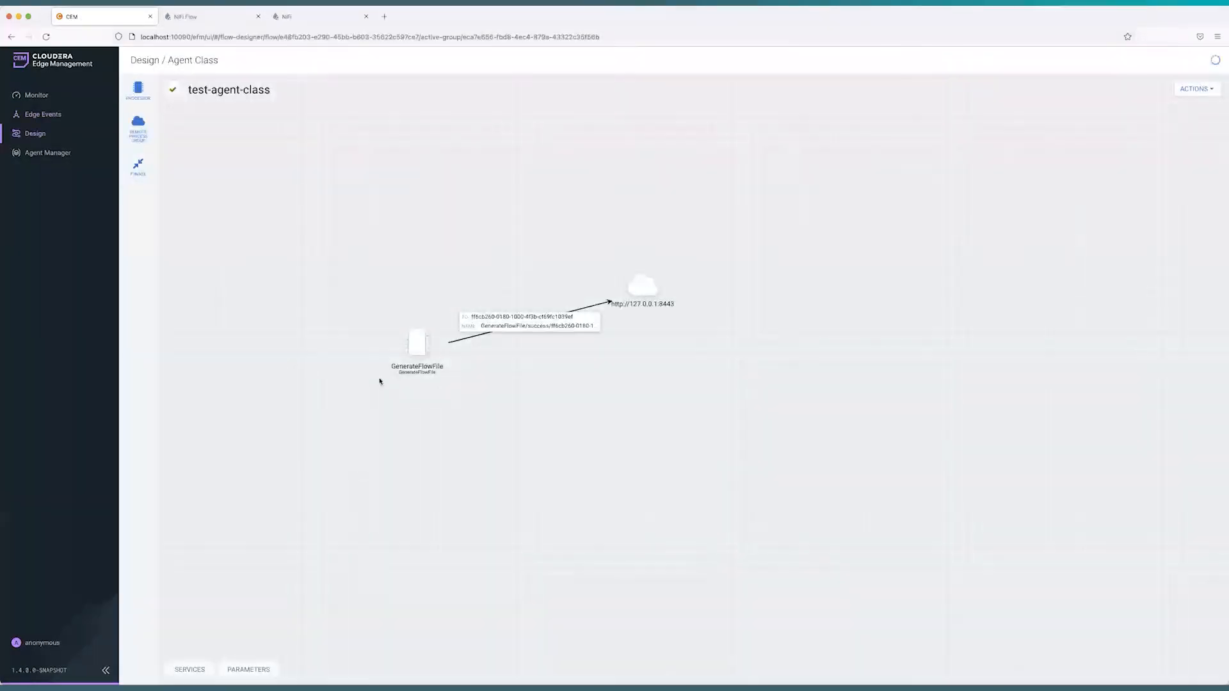